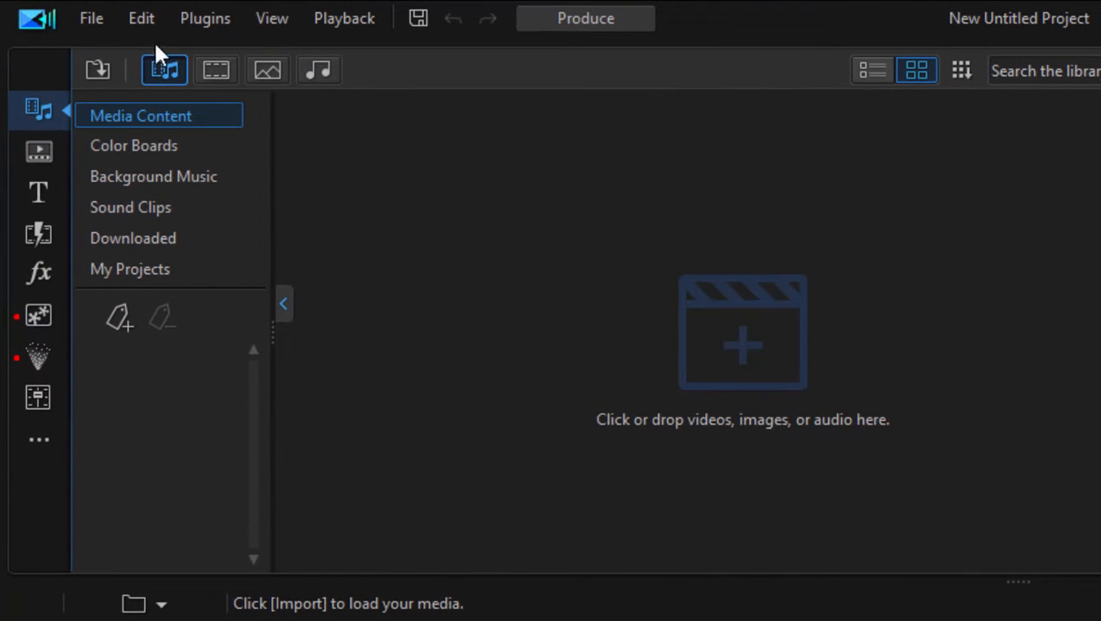
Step: Launch Video Collage Designer from the Plugins menu and page through the layout strip
left_click(204, 26)
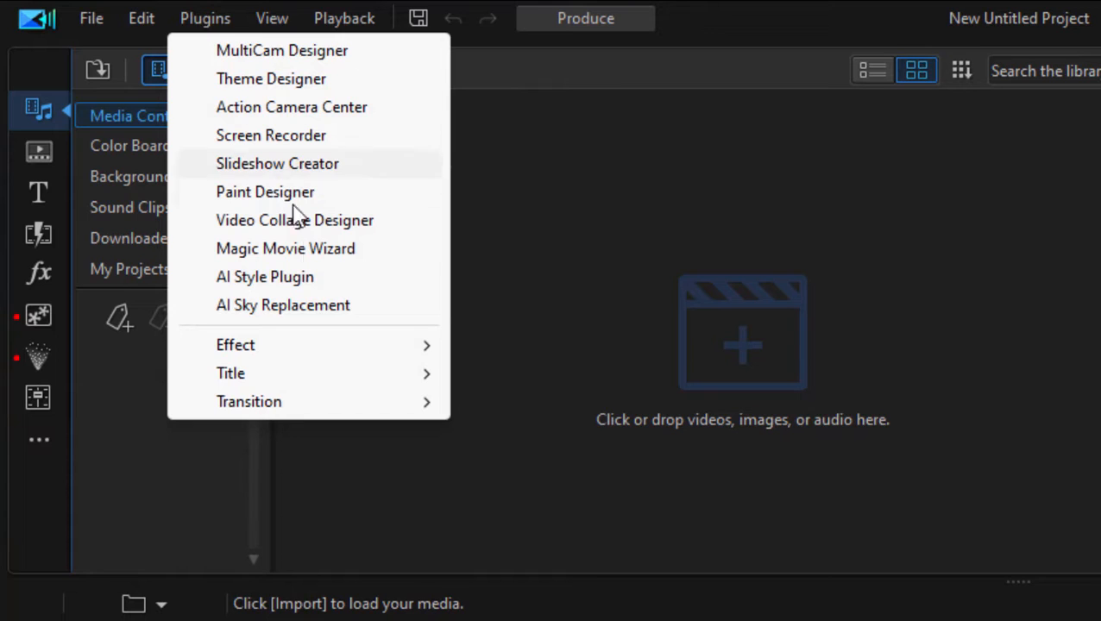
left_click(332, 223)
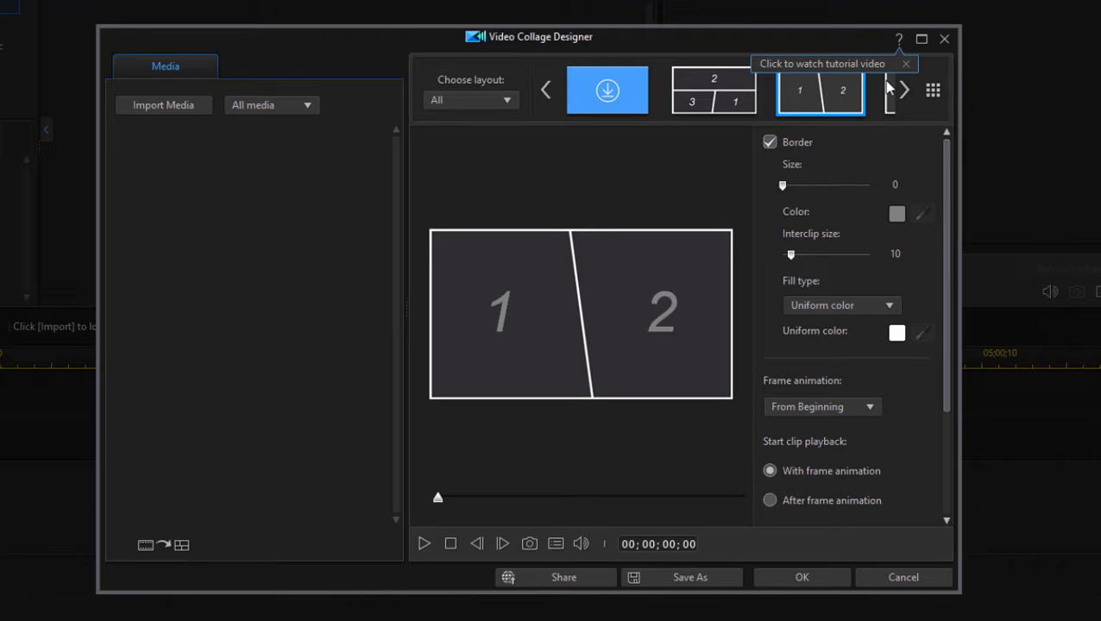
left_click(904, 94)
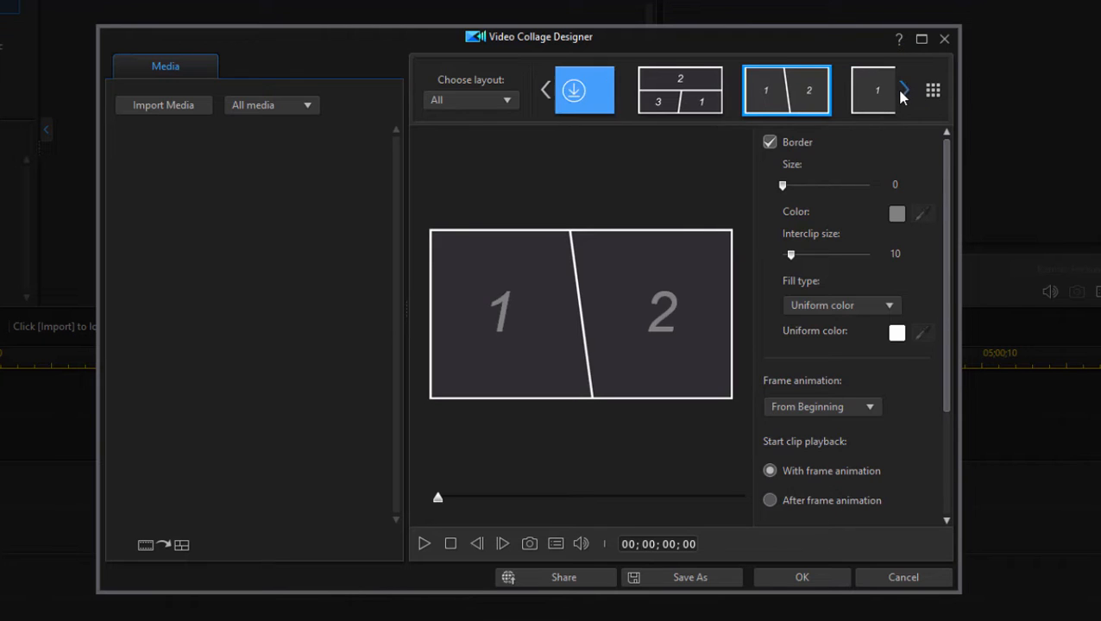
left_click(904, 92)
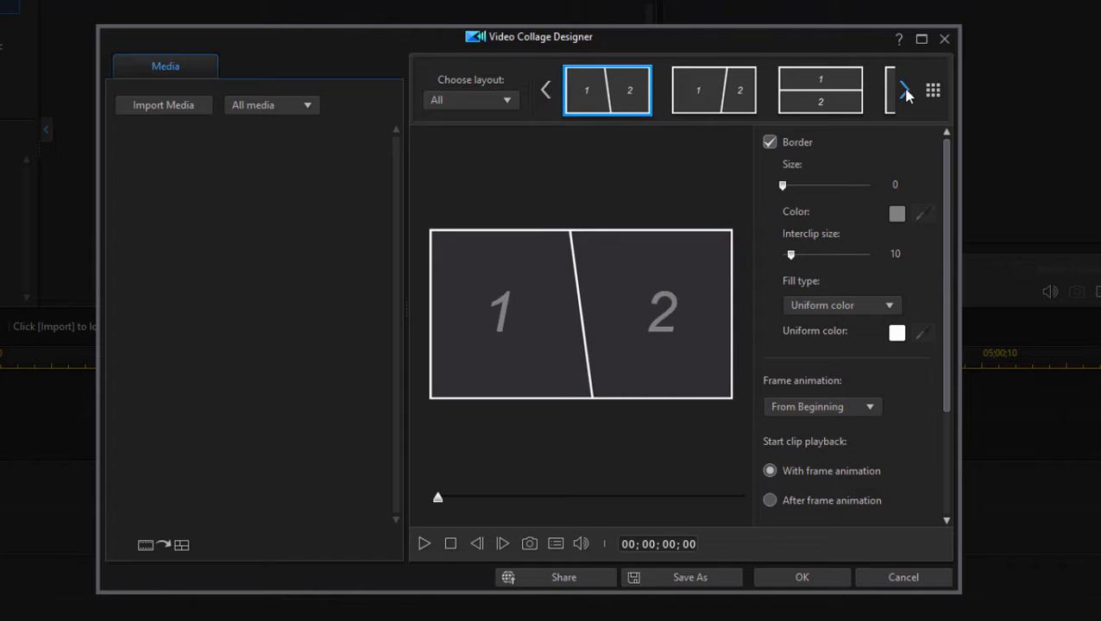
left_click(905, 91)
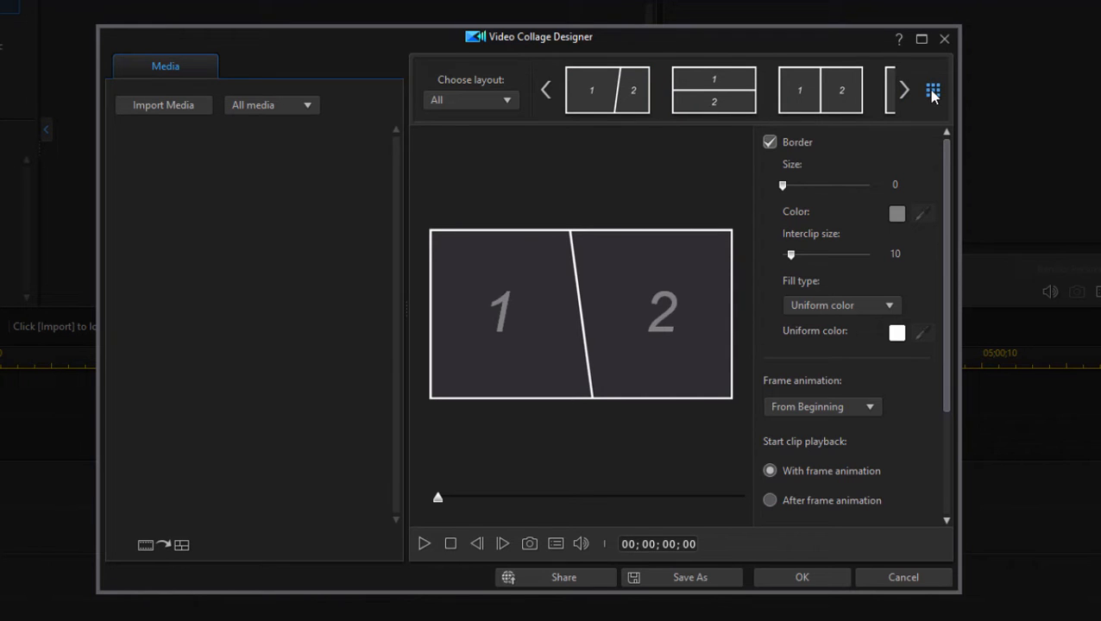
Step: In the full layout gallery, try seven-panel layouts, then choose the 2/1/3 three-panel layout and confirm
left_click(932, 91)
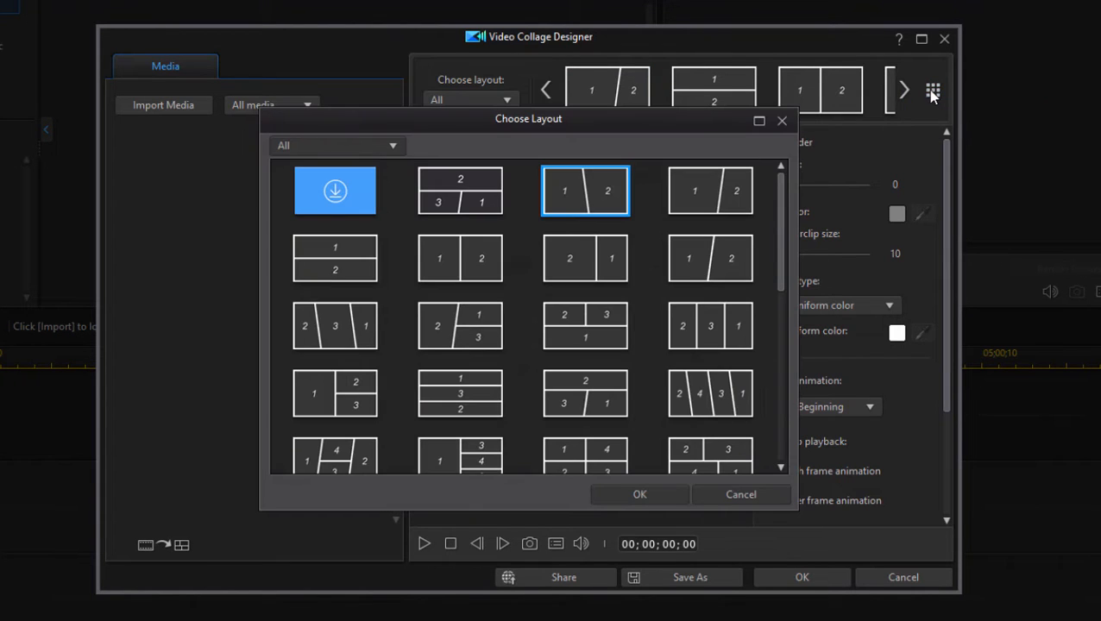
left_click_drag(604, 131, 584, 114)
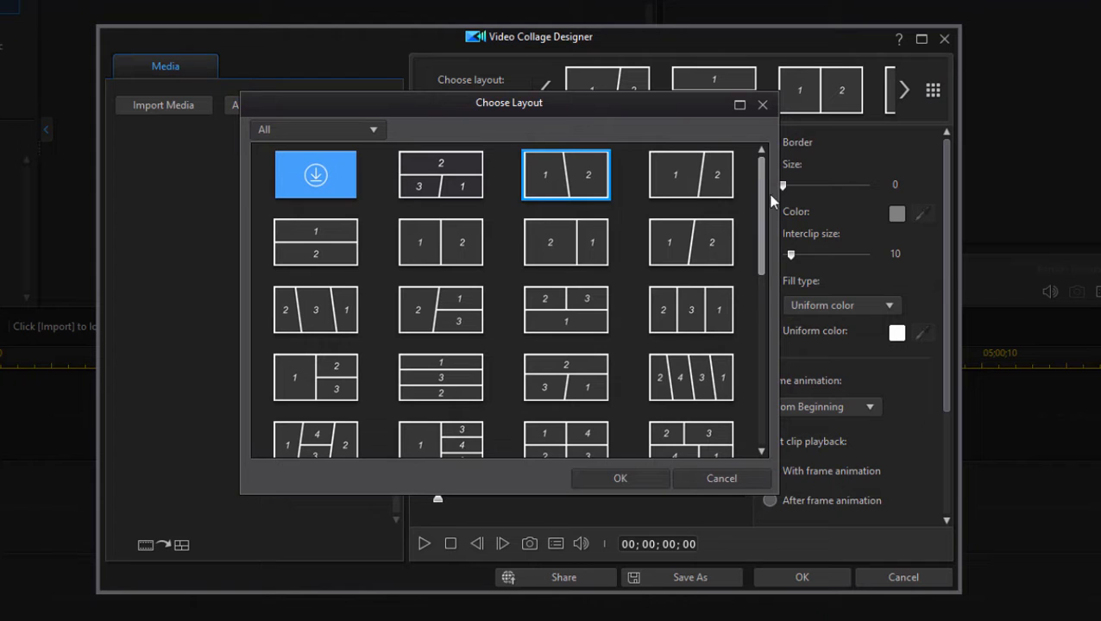
scroll(768, 270, "down", 1)
left_click_drag(768, 270, 764, 456)
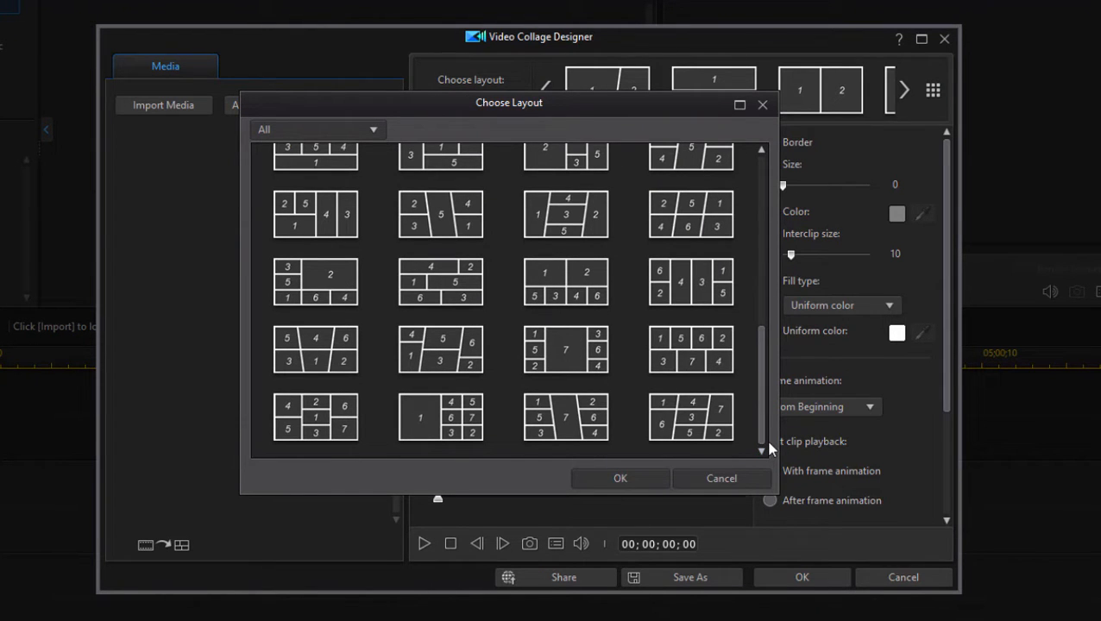
left_click(441, 418)
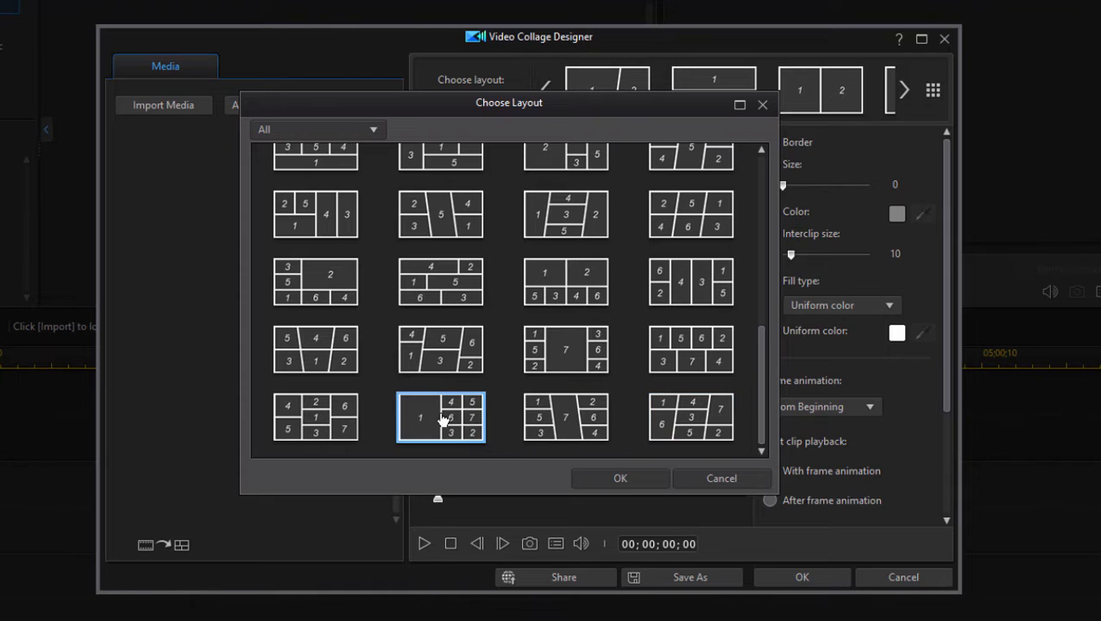
left_click(542, 399)
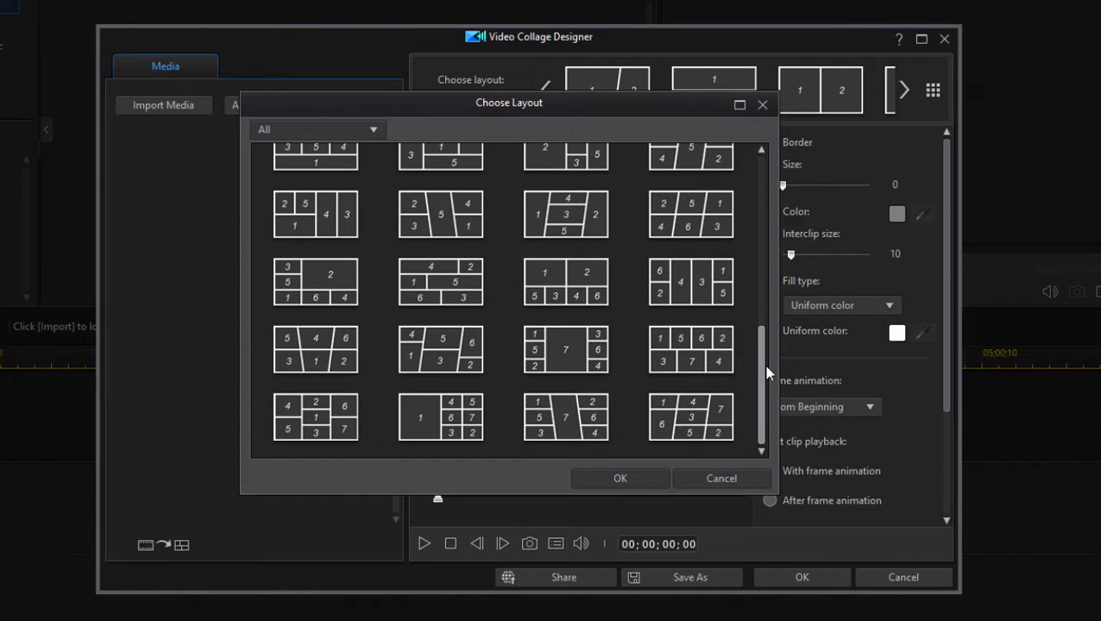
left_click_drag(761, 371, 777, 164)
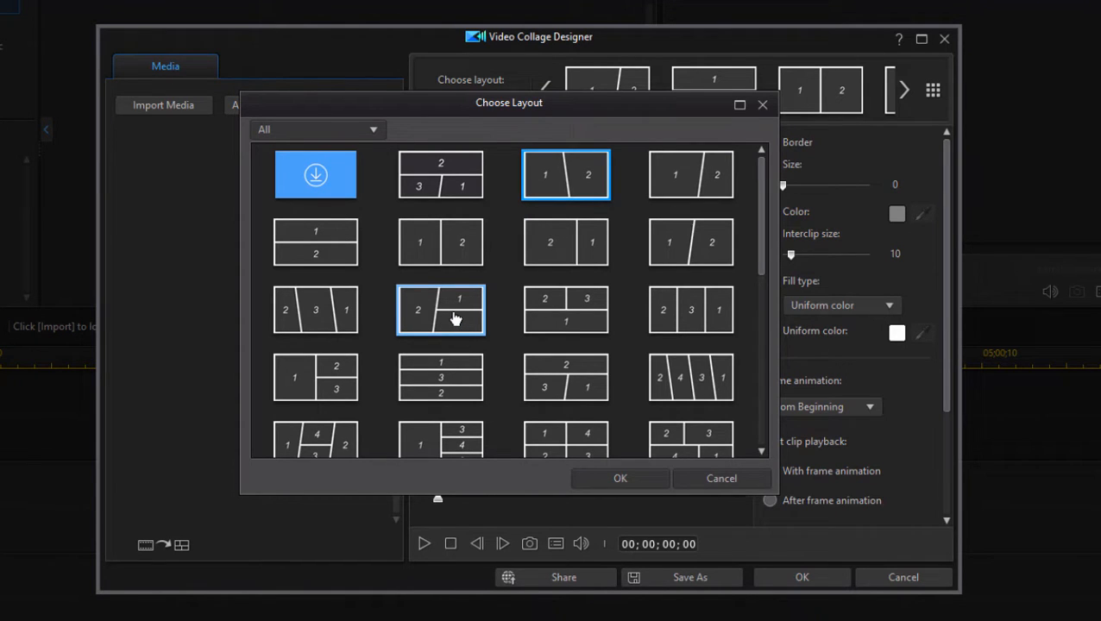
left_click(455, 319)
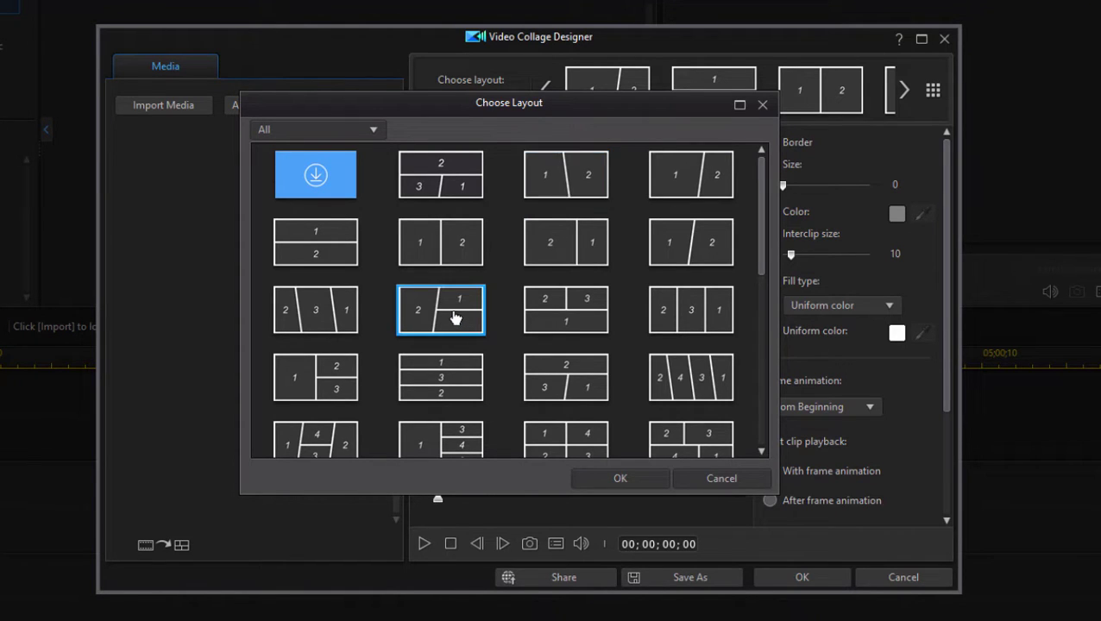
left_click(615, 480)
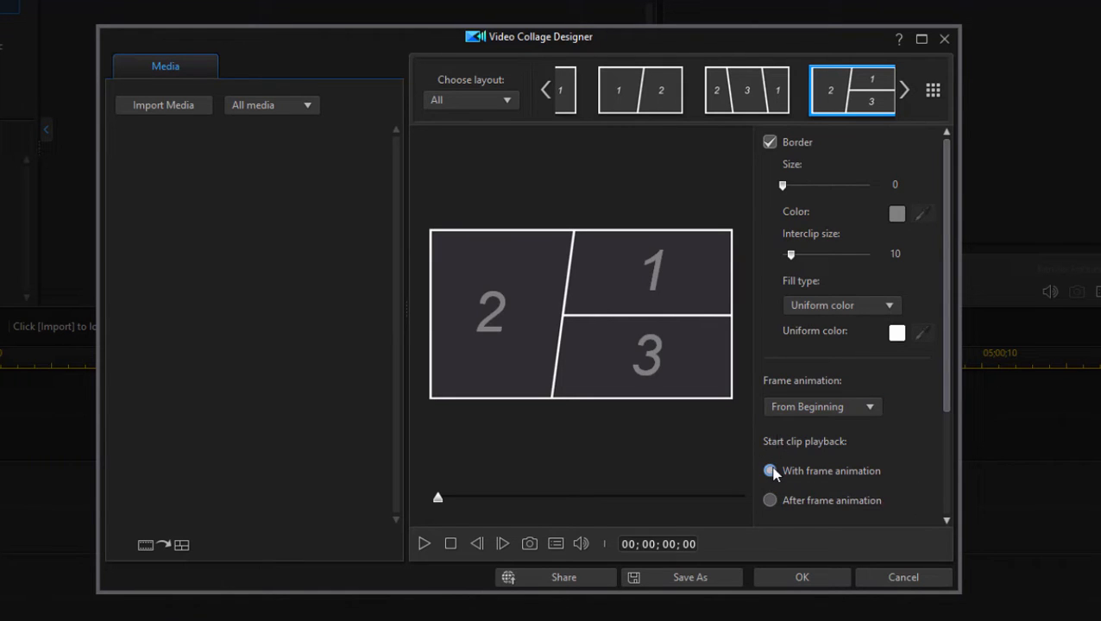
Step: Play and scrub the preview to watch the three-panel layout's frame animation
left_click(437, 506)
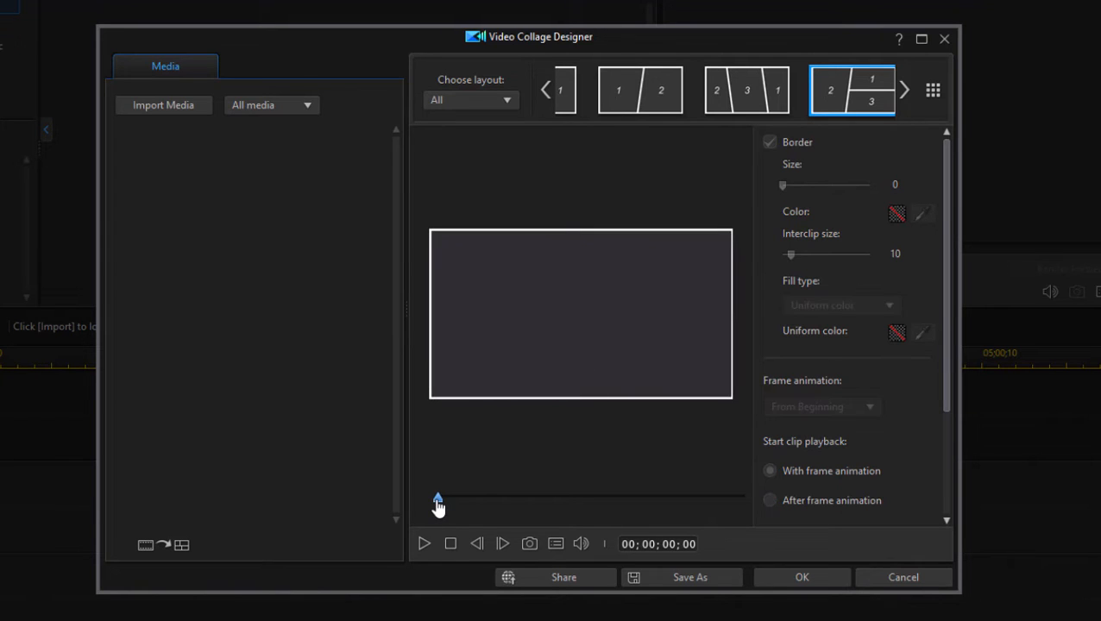
mouse_move(438, 506)
left_mouse_down()
mouse_move(607, 487)
mouse_move(700, 494)
mouse_move(655, 496)
left_mouse_up()
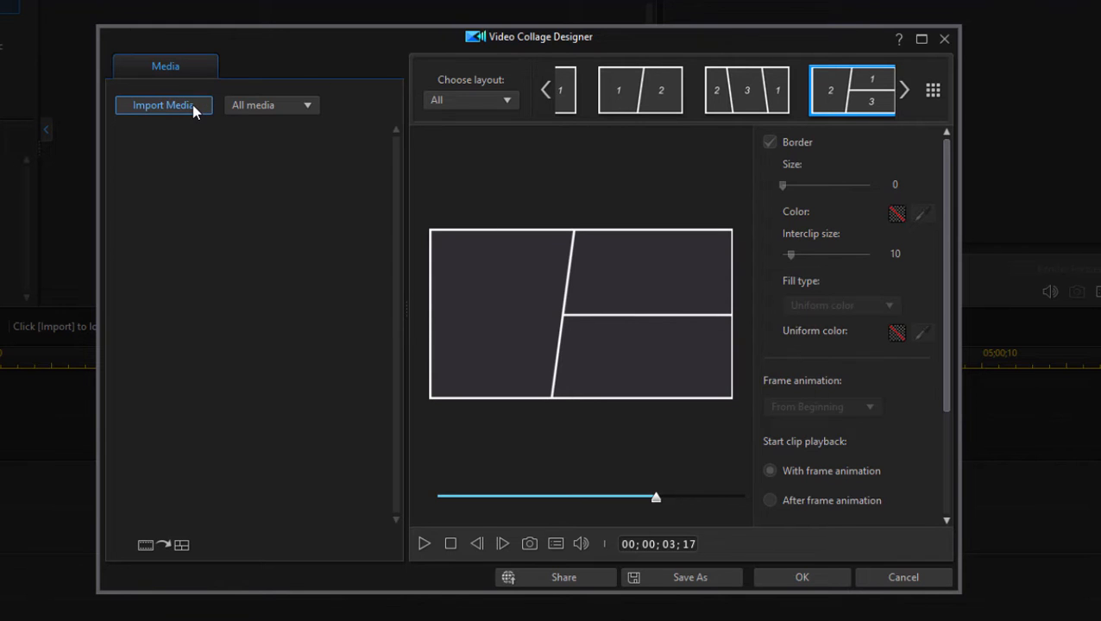
Step: Import three MP4 clips, including VID_20220610_111906.mp4, into the collage designer
left_click(163, 104)
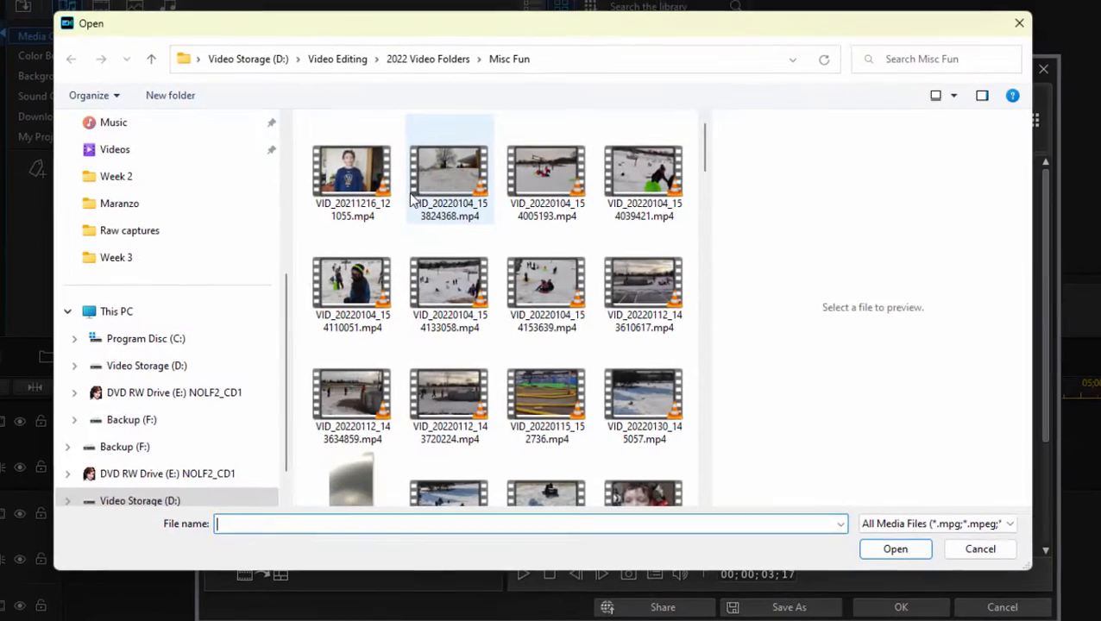
scroll(362, 345, "down", 10)
left_click(362, 345)
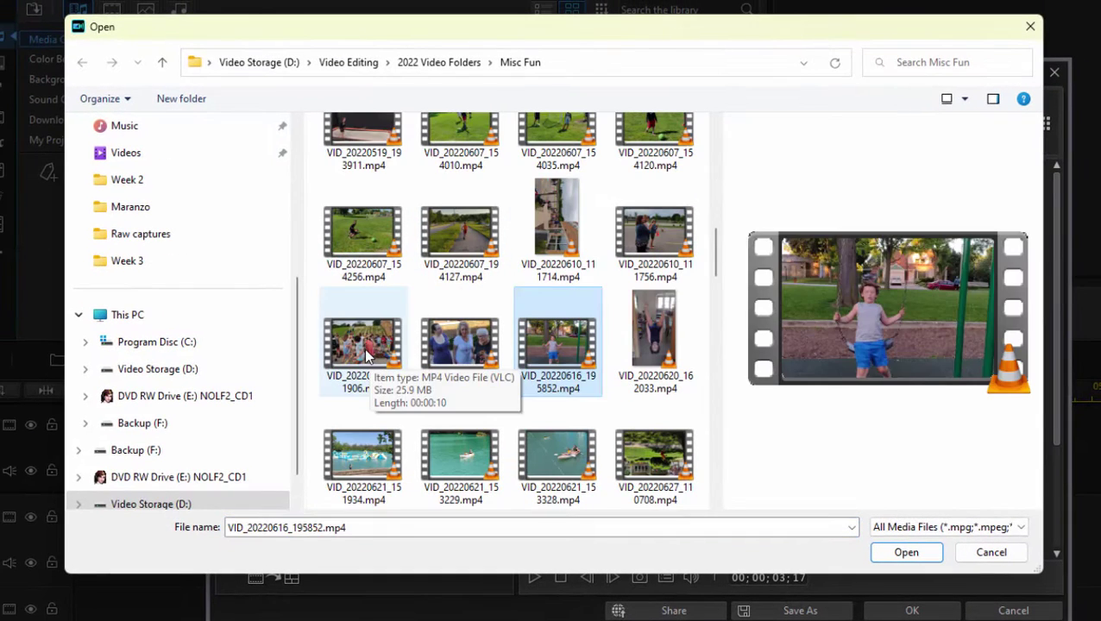
left_click(545, 356, "shift")
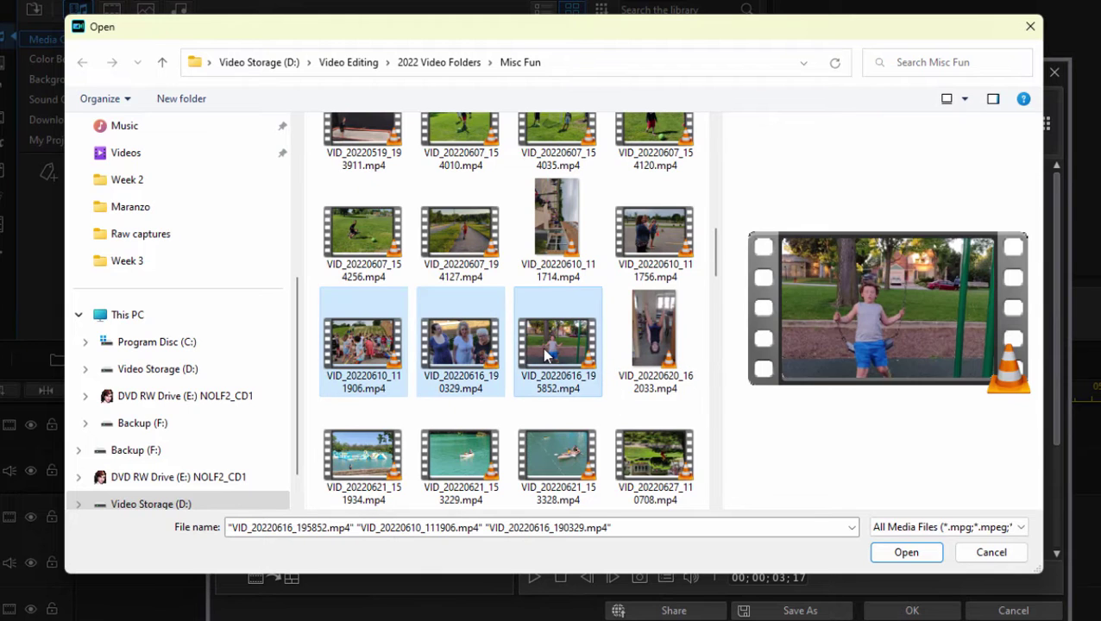
left_click(906, 552)
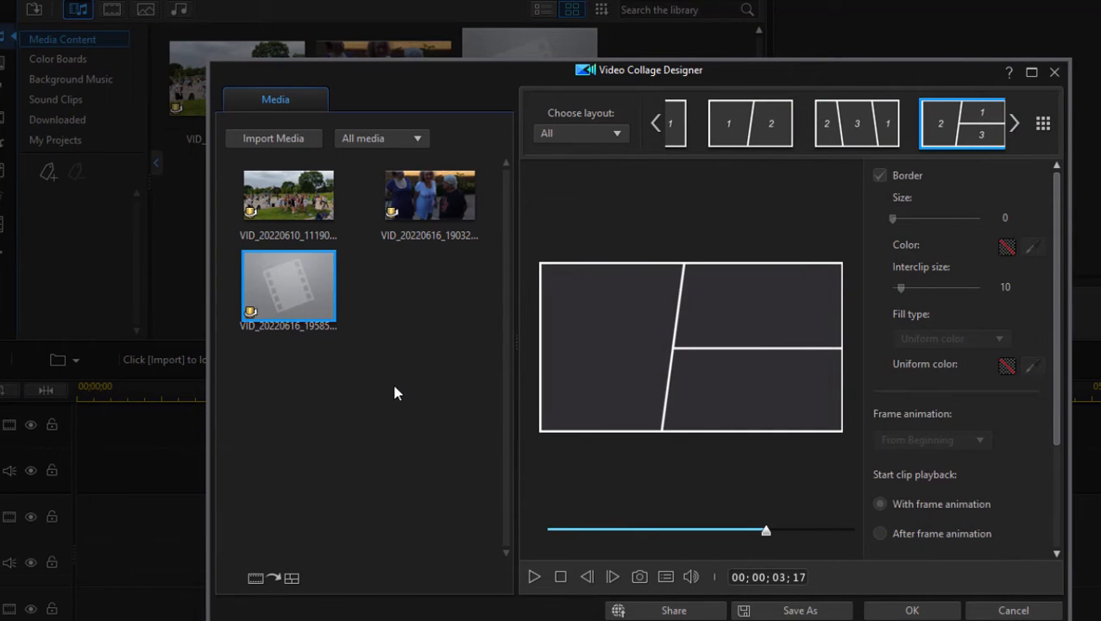
Step: Place the imported clips into collage slots 2, 1 and 3 respectively
left_click(408, 206)
mouse_move(431, 205)
left_mouse_down()
mouse_move(456, 205)
mouse_move(582, 324)
left_mouse_up()
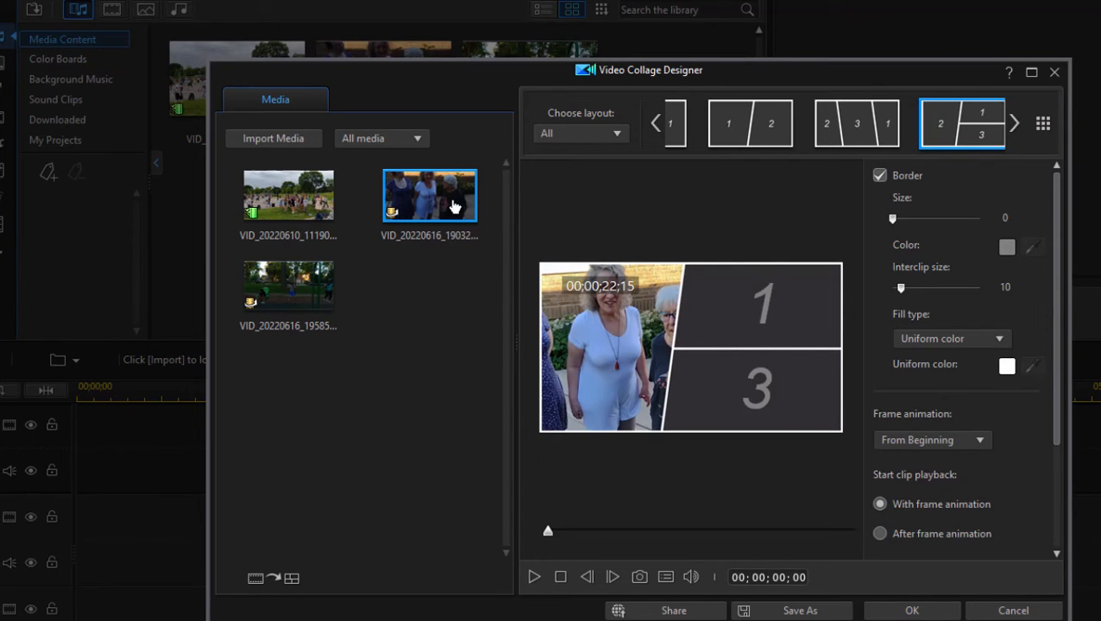
left_click(259, 203)
left_click_drag(259, 204, 762, 311)
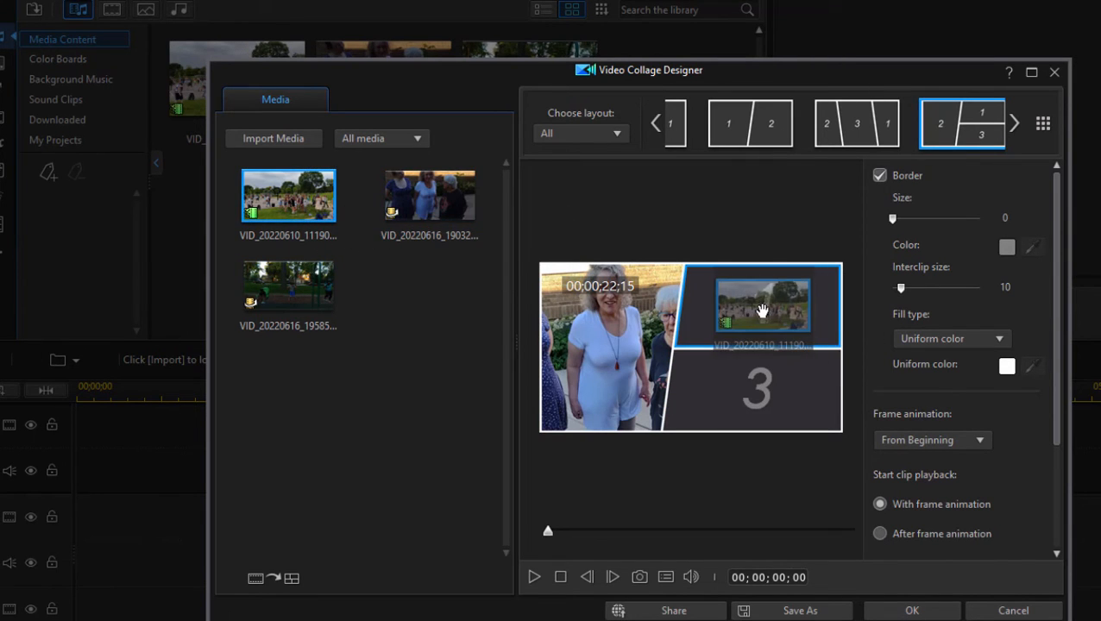
left_click(316, 309)
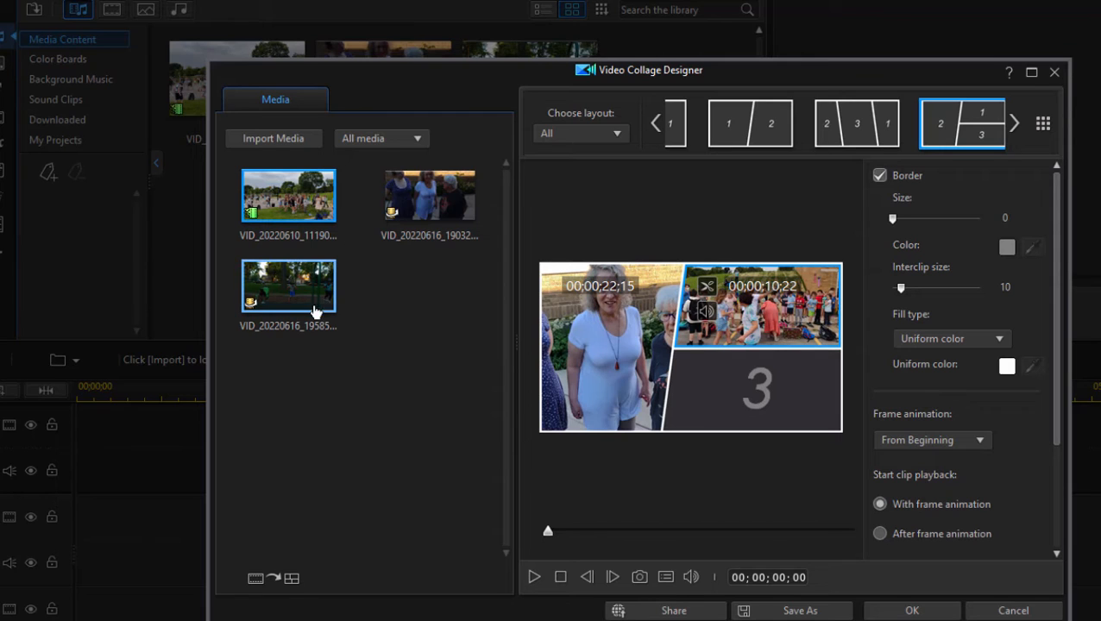
mouse_move(300, 287)
left_mouse_down()
mouse_move(766, 386)
mouse_move(811, 409)
left_mouse_up()
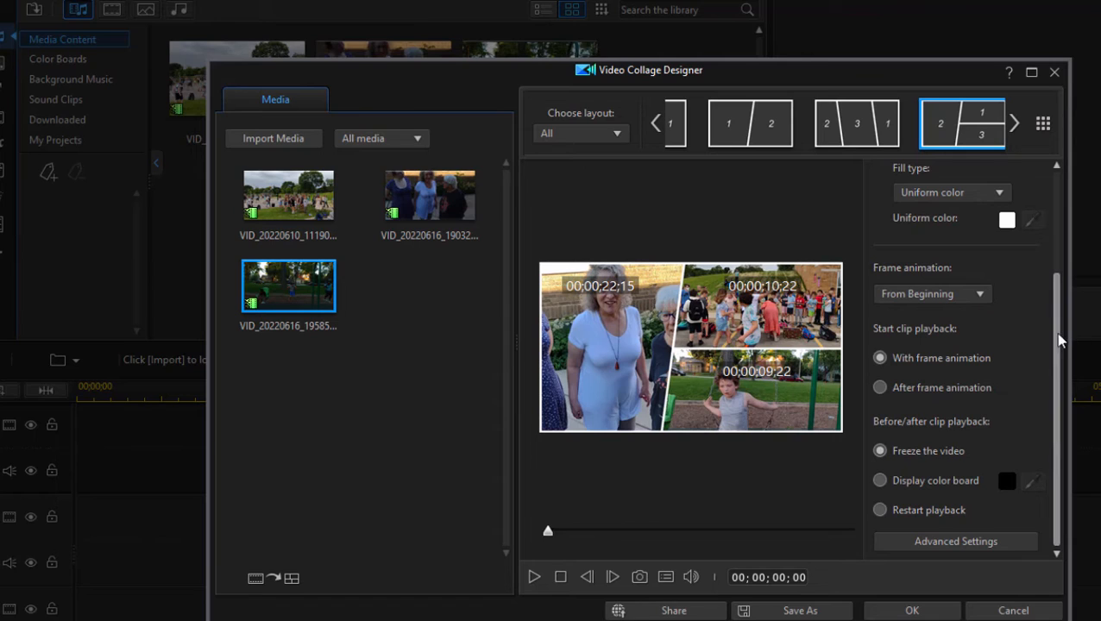
Step: Set frame animation to During Closing and preview the result
left_click(985, 298)
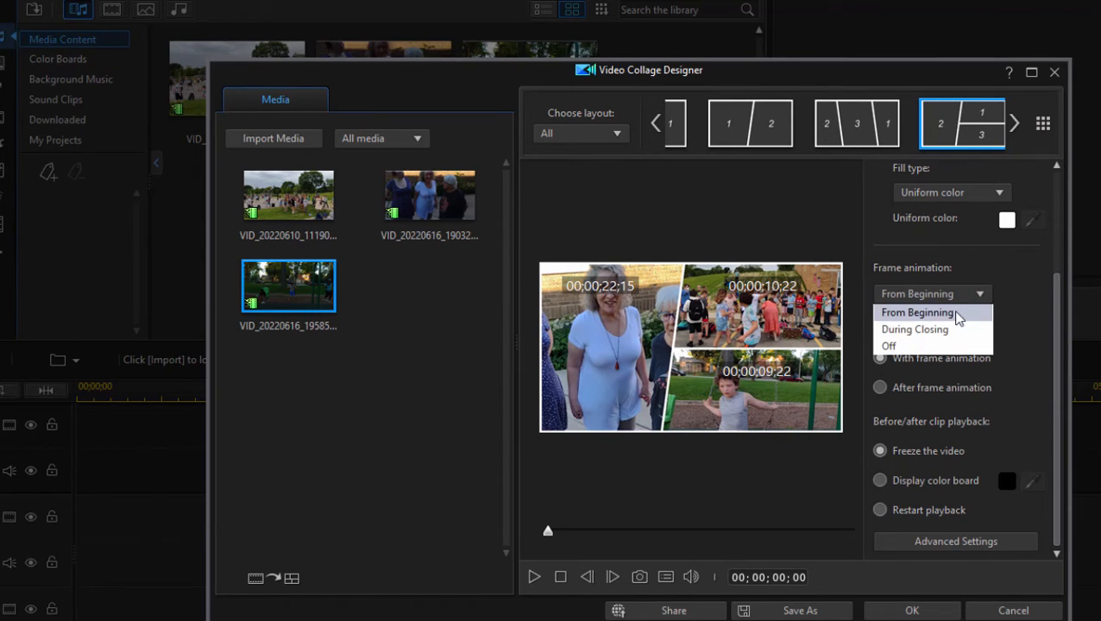
left_click(940, 333)
mouse_move(547, 531)
left_mouse_down()
mouse_move(861, 531)
mouse_move(500, 511)
mouse_move(574, 531)
left_mouse_up()
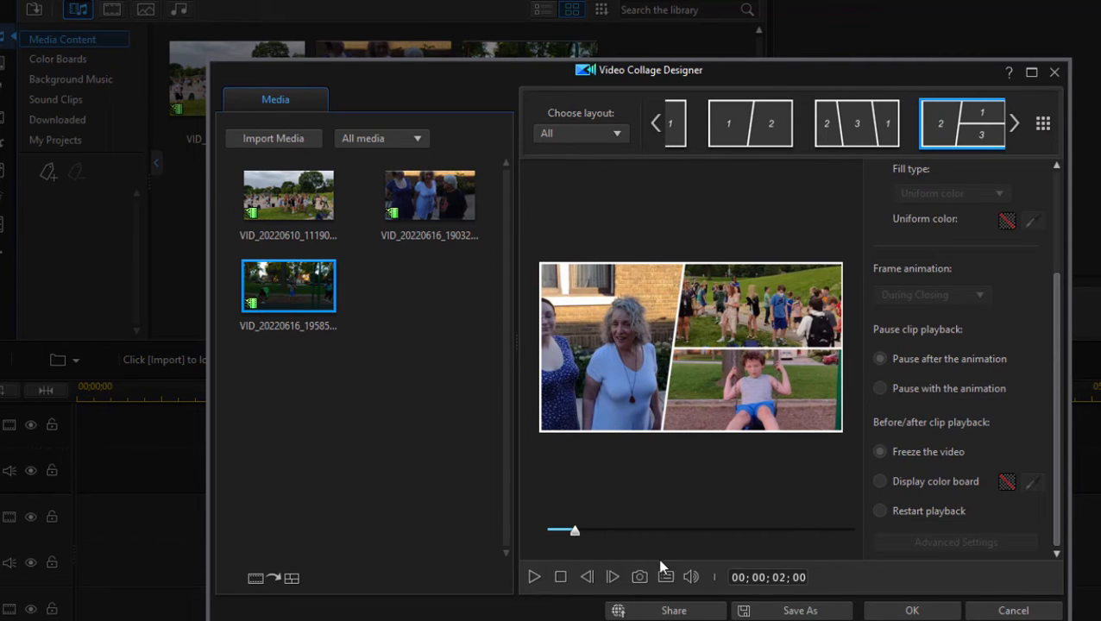
left_click(561, 577)
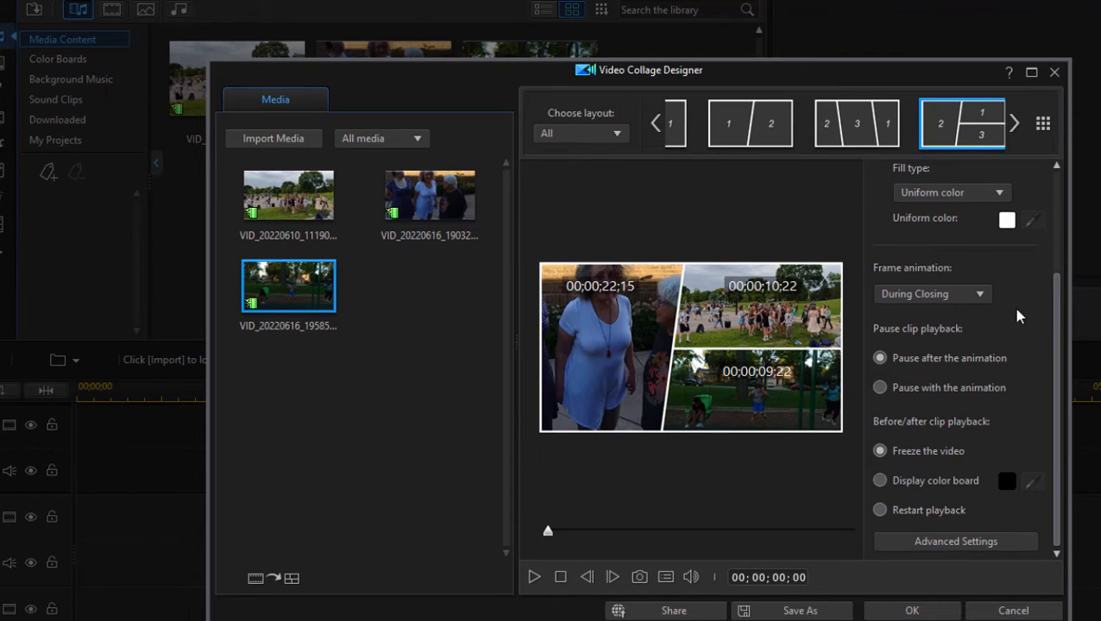
Step: Change the frame animation setting to From Beginning
left_click(960, 297)
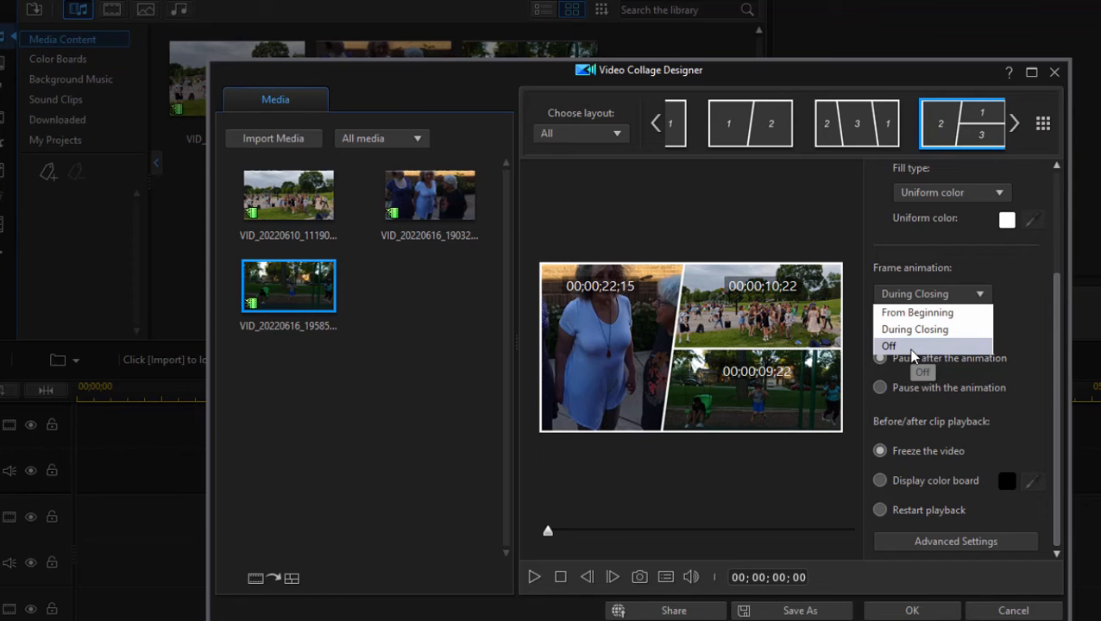
left_click(925, 314)
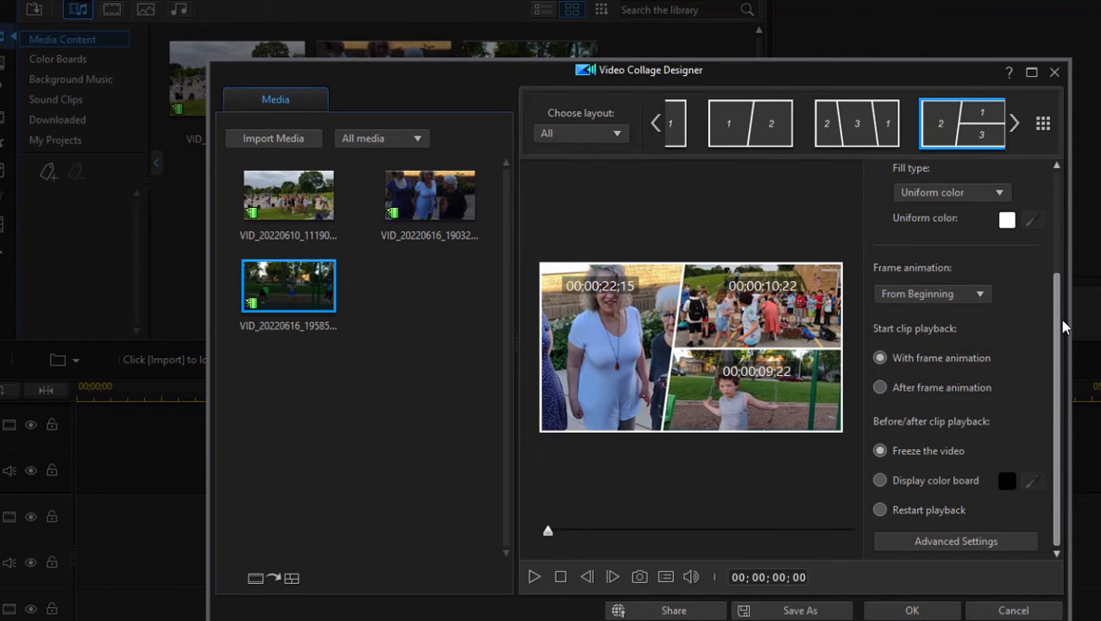
left_click_drag(1061, 320, 1044, 212)
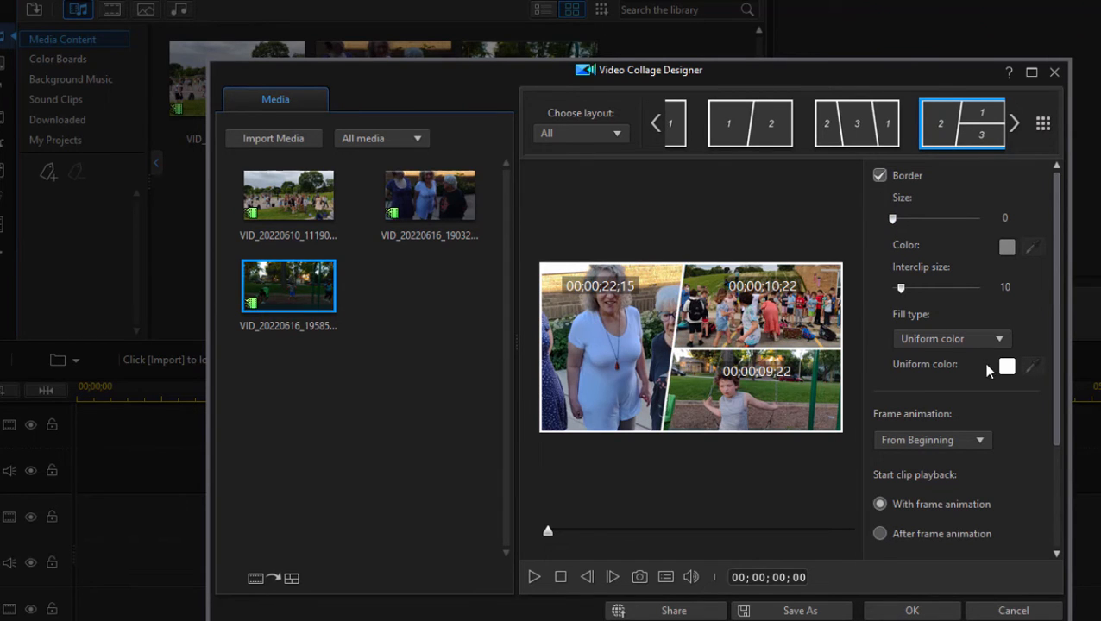
left_click_drag(1052, 333, 1057, 516)
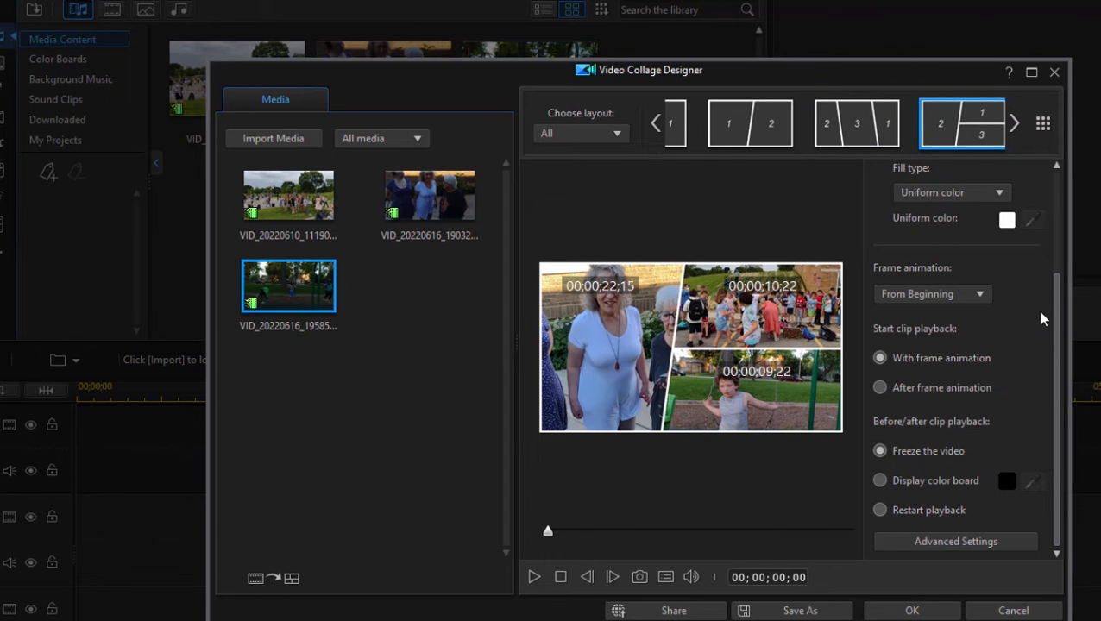
left_click_drag(1055, 325, 1061, 203)
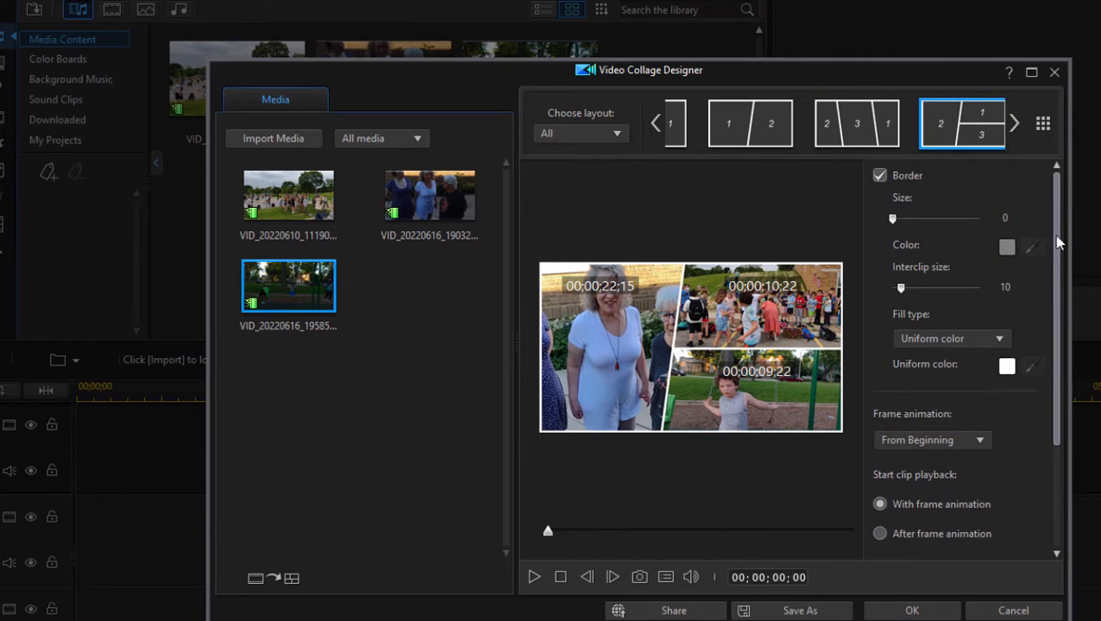
left_click_drag(1059, 244, 1058, 373)
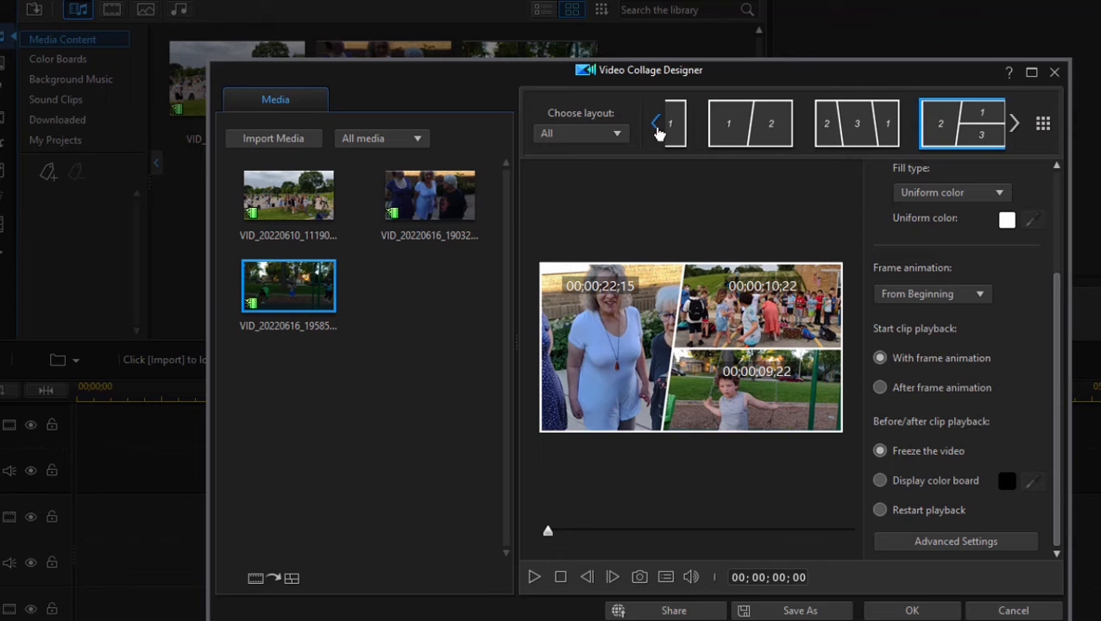
Step: Page the layout strip back to its start and filter Choose layout to Downloaded
left_click(656, 127)
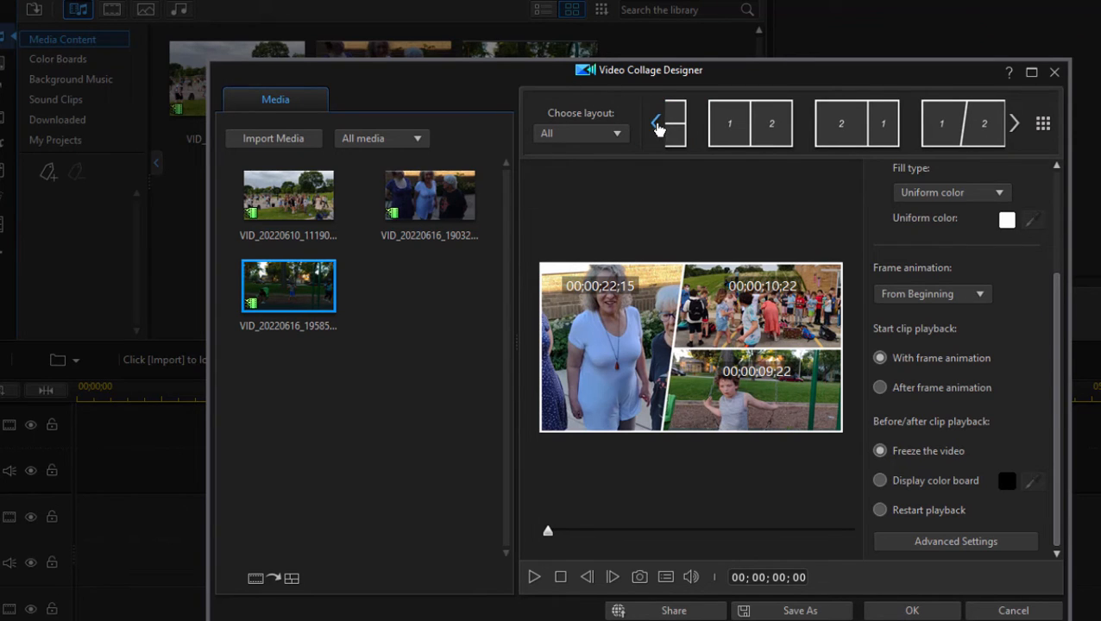
left_click(656, 127)
left_click(655, 127)
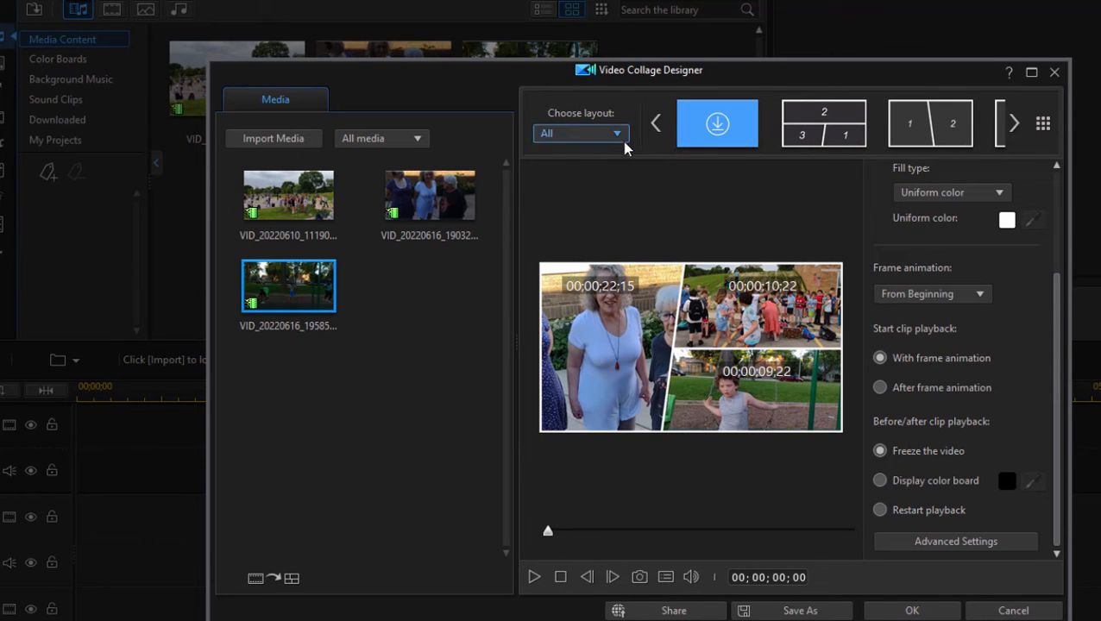
left_click(616, 138)
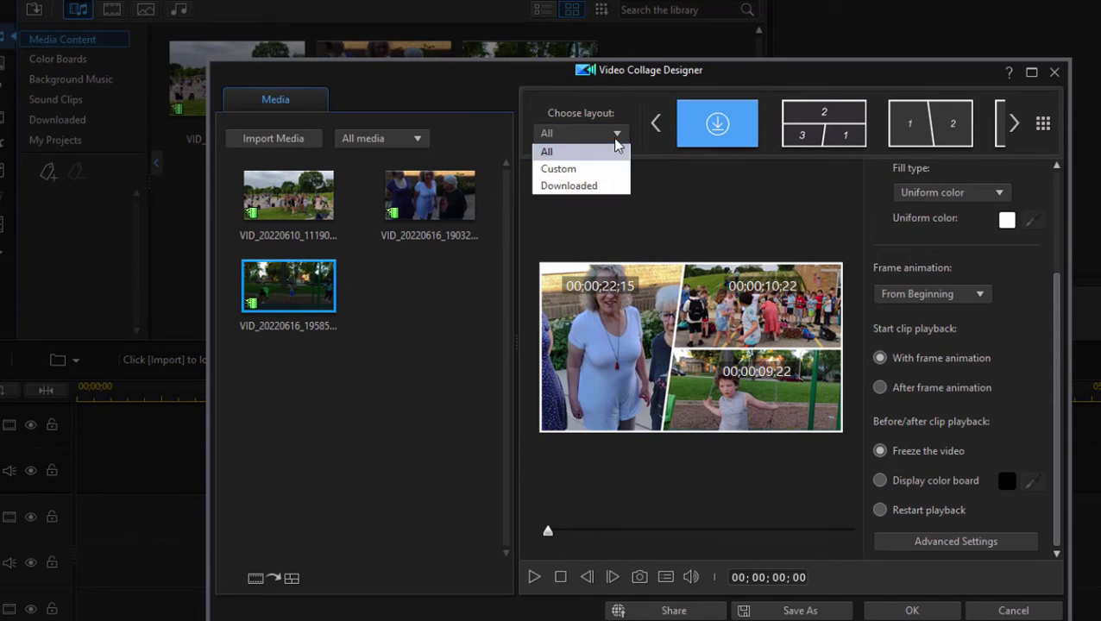
left_click(593, 187)
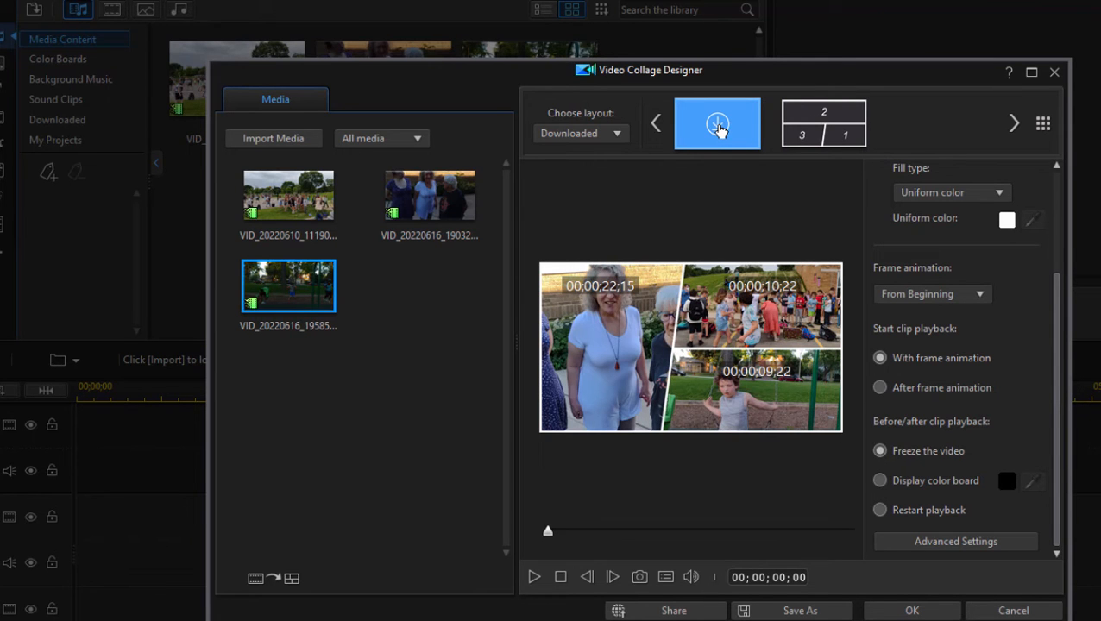
Step: Go to the DirectorZone collage gallery and pick the Photo collage 4 template
left_click(719, 127)
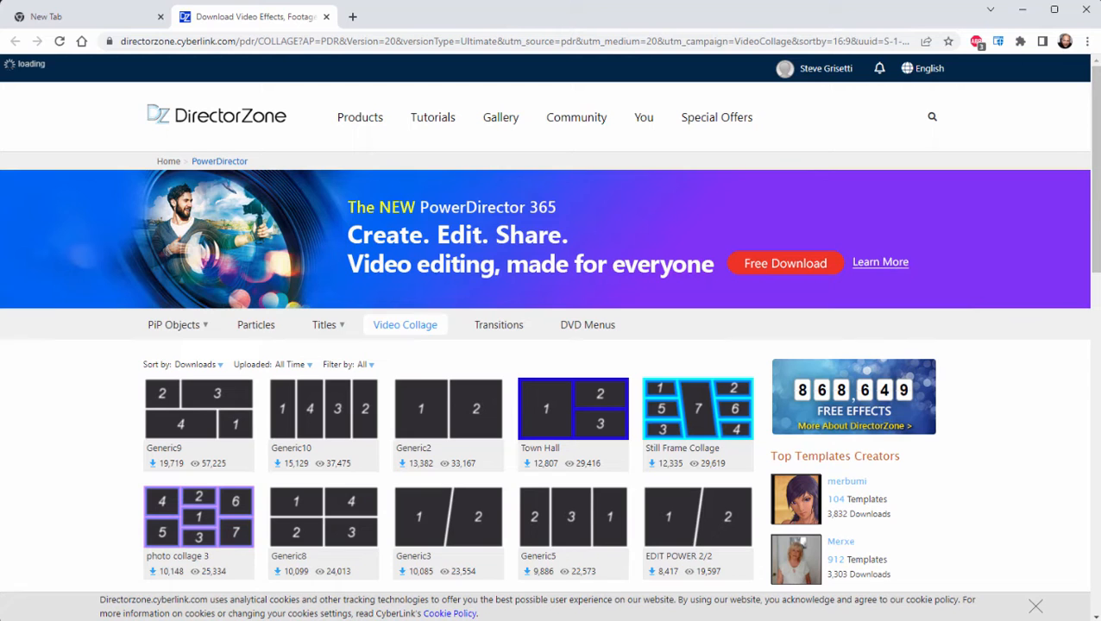
mouse_move(1096, 190)
left_mouse_down()
mouse_move(1084, 320)
mouse_move(1077, 269)
left_mouse_up()
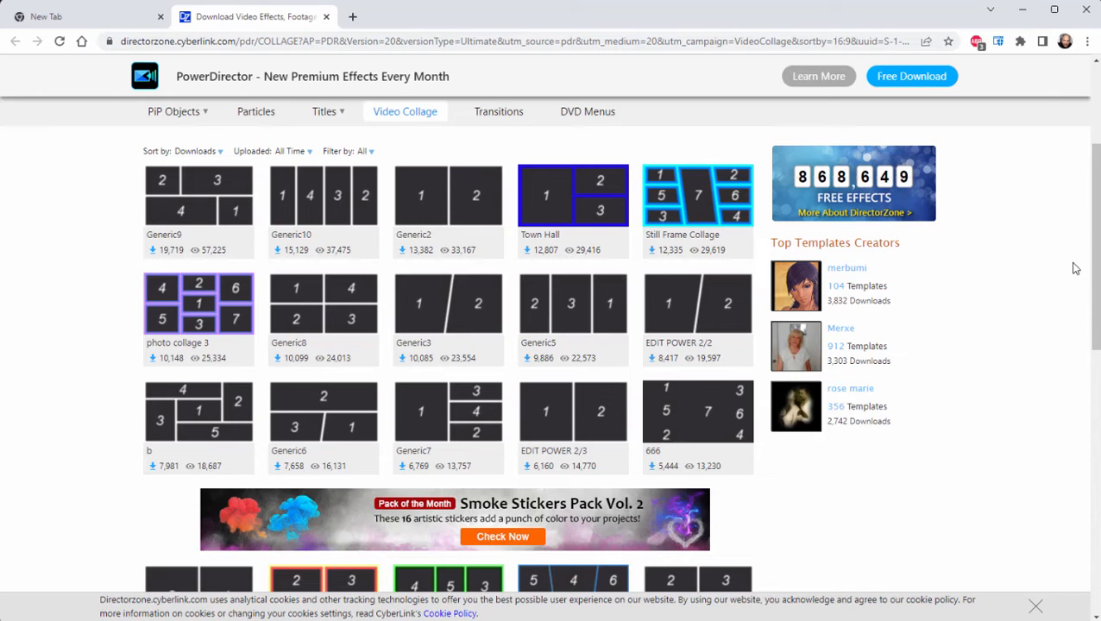
mouse_move(1093, 190)
left_mouse_down()
mouse_move(1092, 267)
mouse_move(1068, 320)
left_mouse_up()
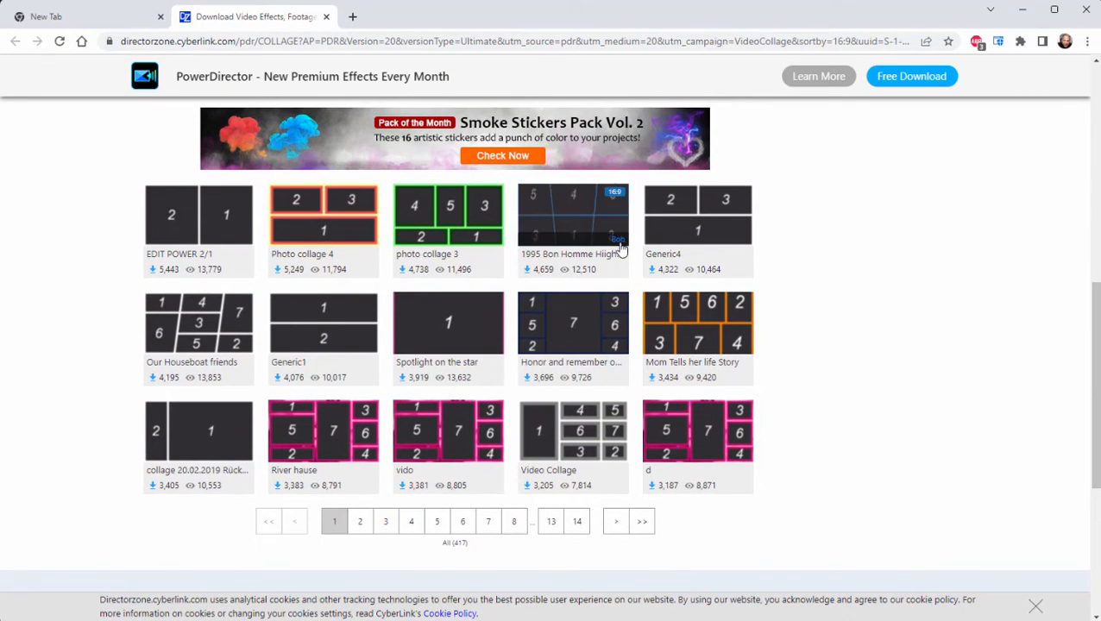
mouse_move(324, 215)
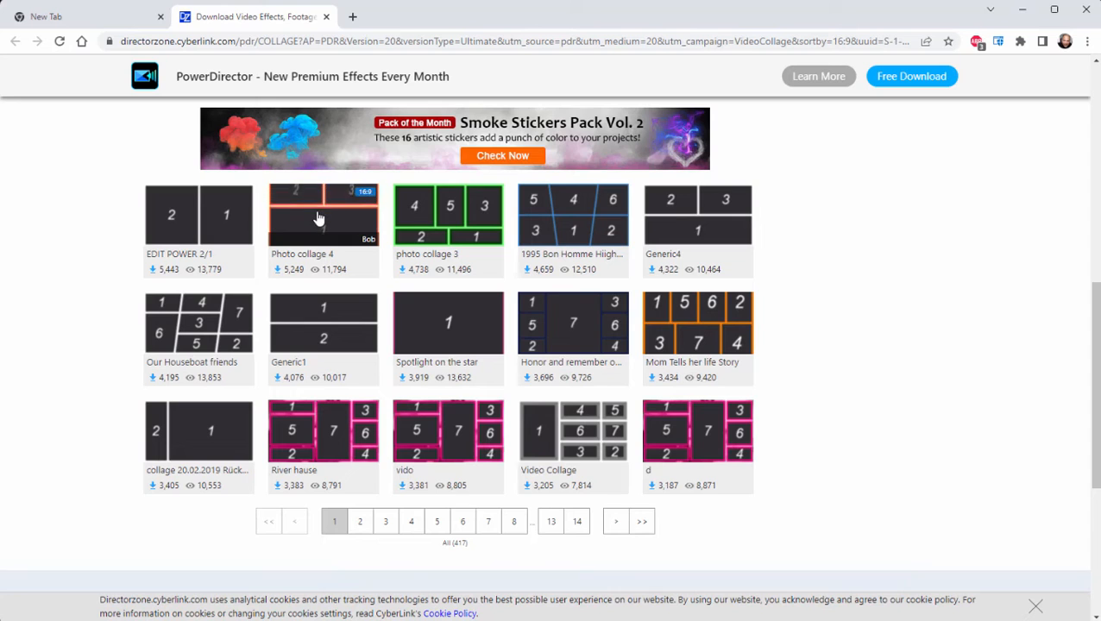
left_click(319, 207)
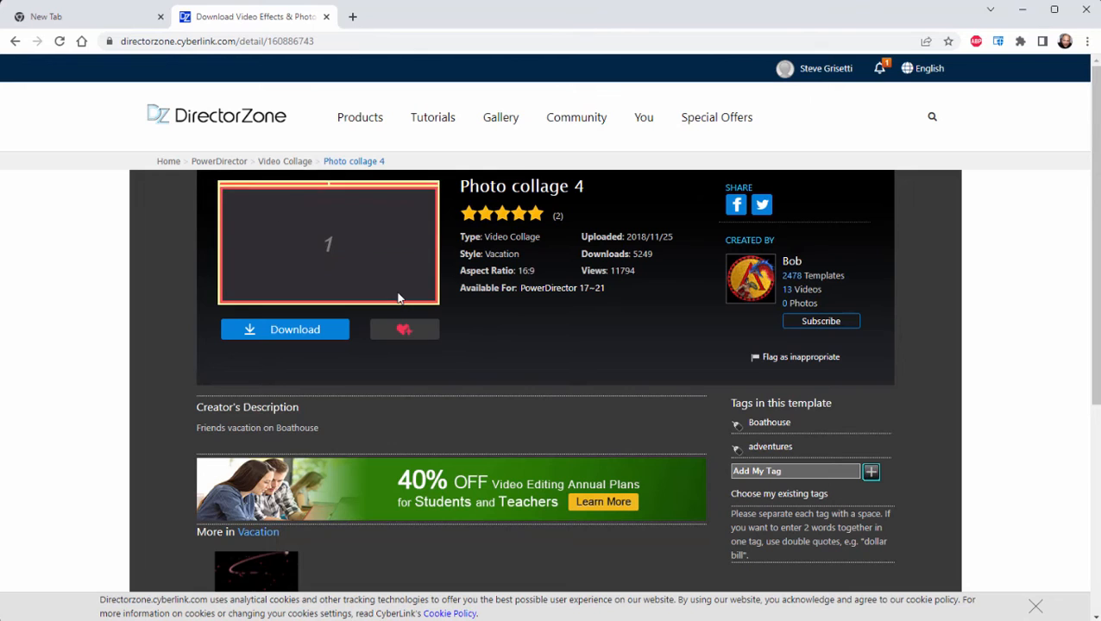
Step: Download Photo collage 4, install the .dzvc file and dismiss the Effect Installer confirmation
left_click(312, 332)
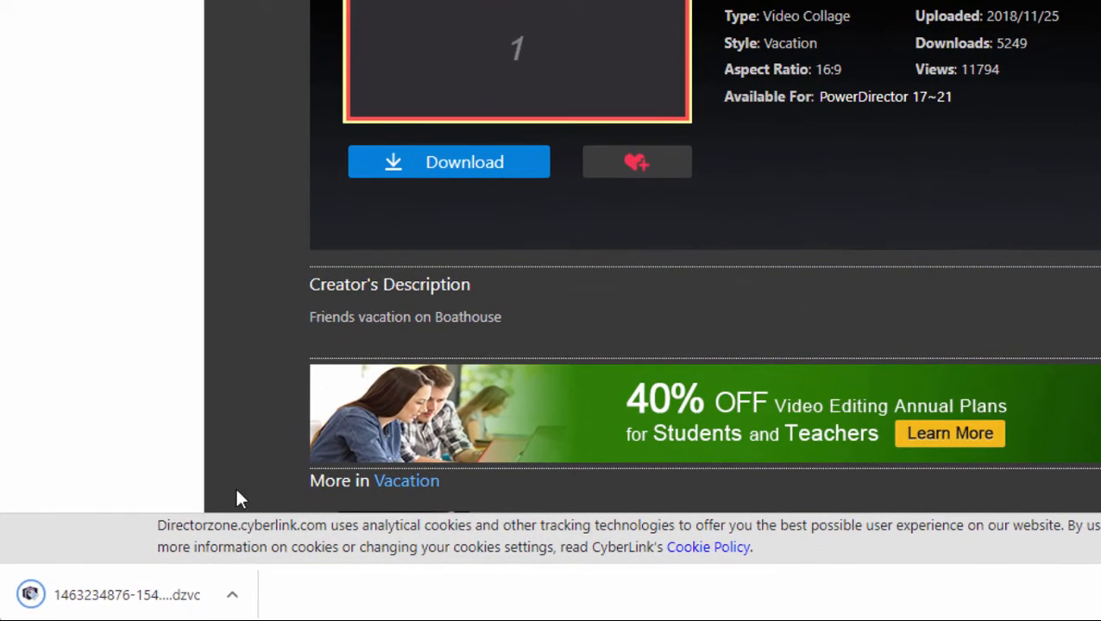
left_click(161, 602)
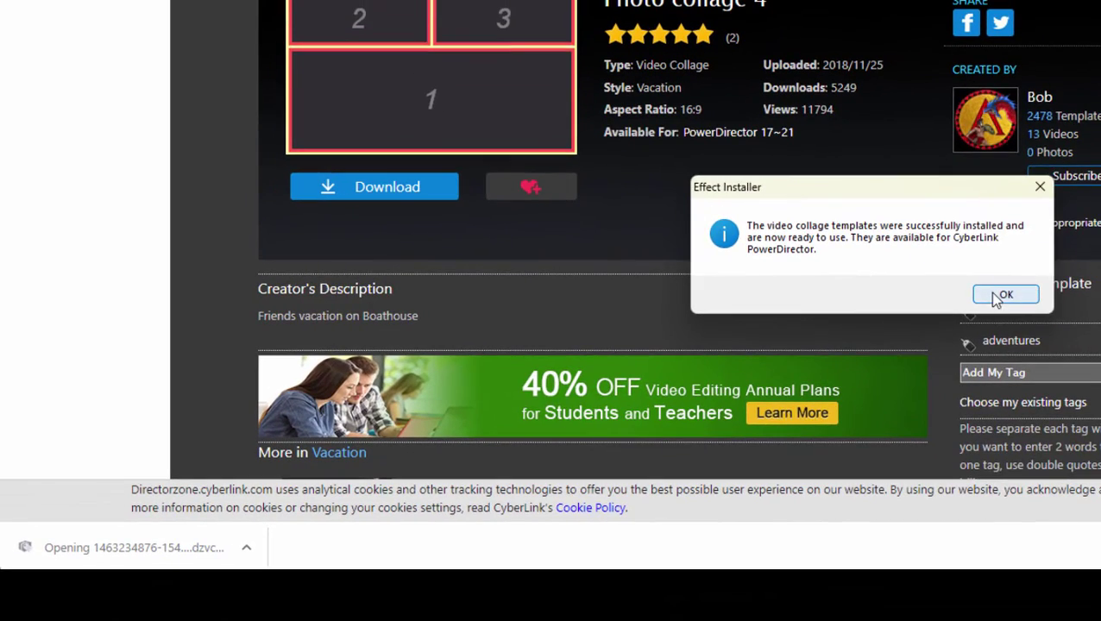
left_click(1012, 294)
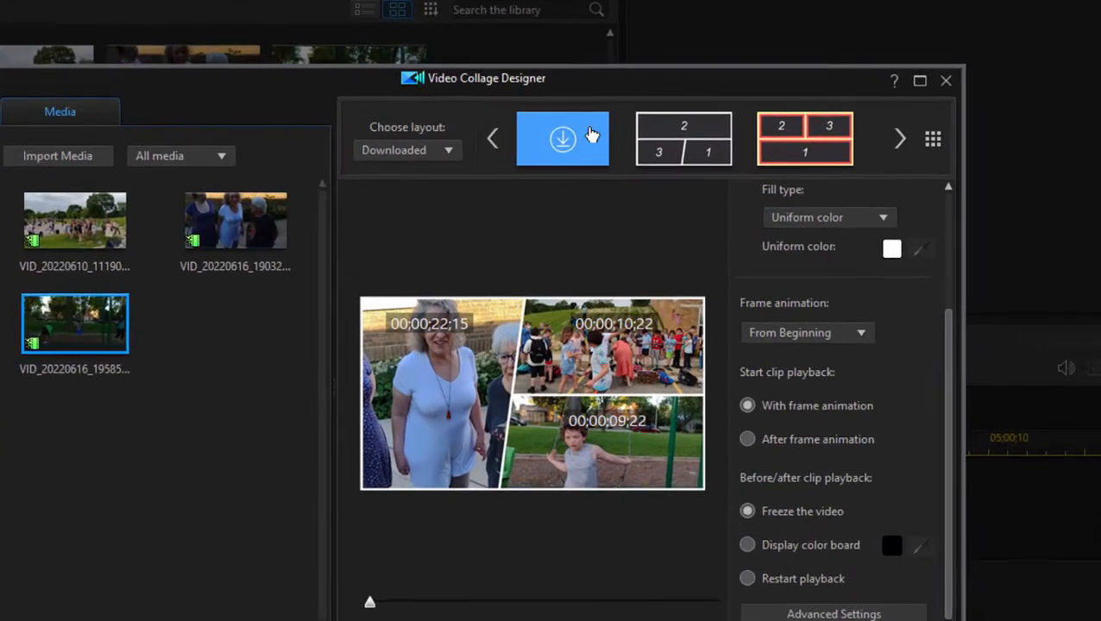
Step: With Downloaded layouts listed, apply Photo collage 4 to the three clips
left_click(500, 139)
left_click(507, 182)
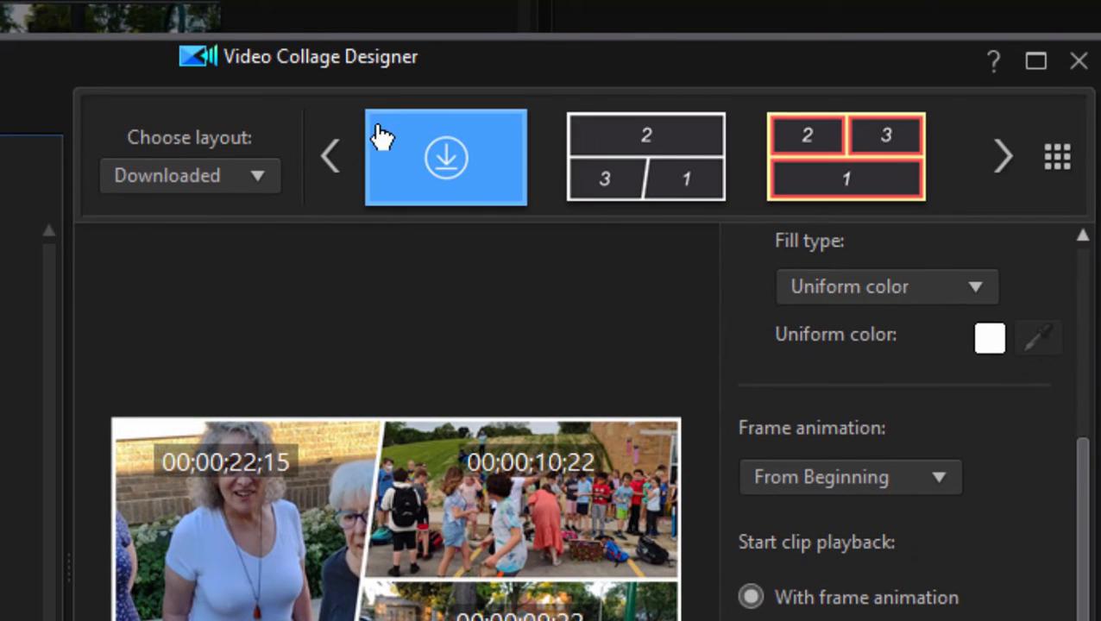
left_click(854, 154)
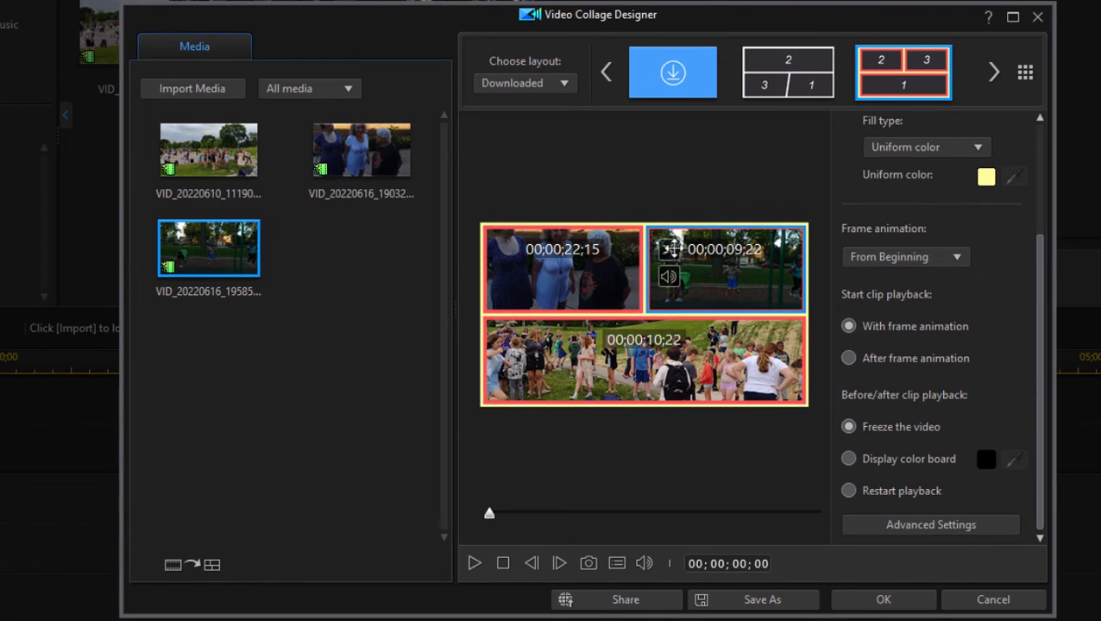
Step: Rewind and play the orange-bordered three-clip collage preview
left_click(489, 517)
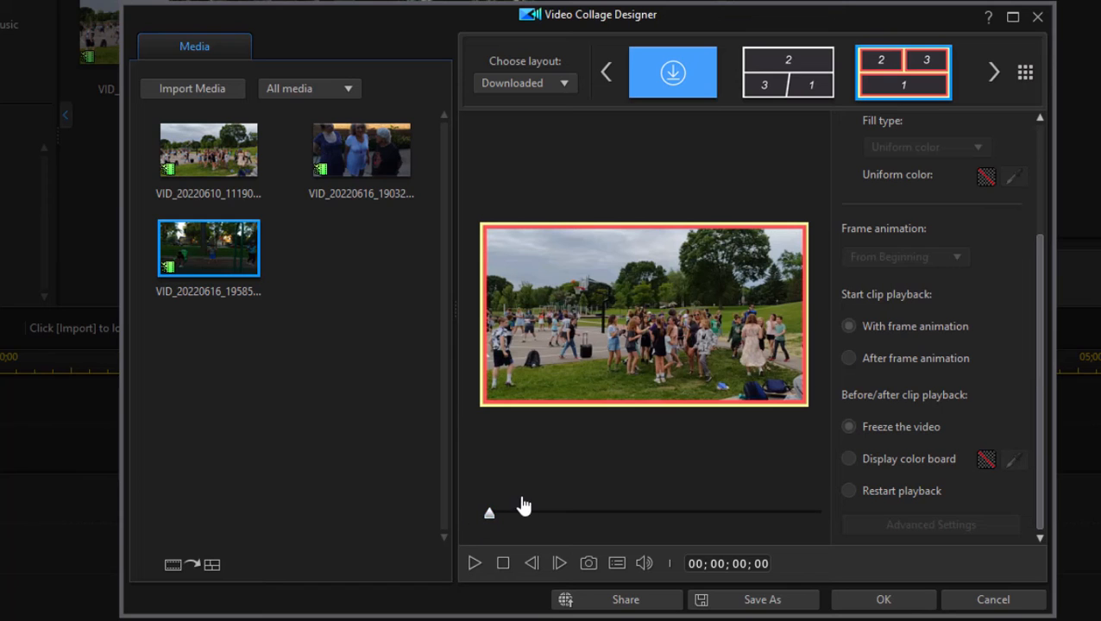
left_click(475, 563)
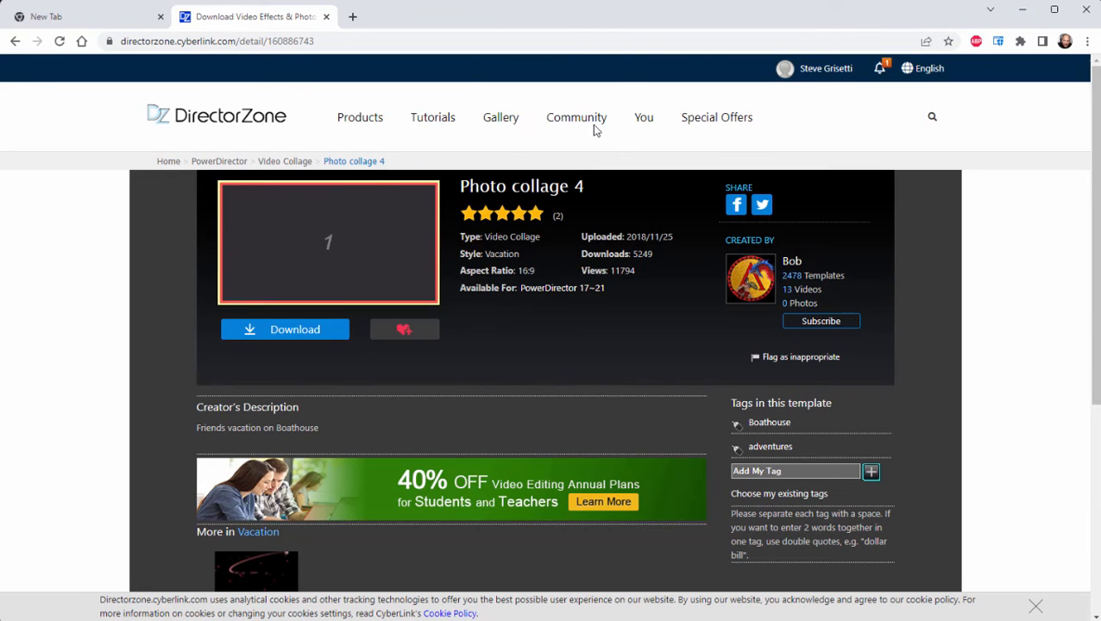
Step: Return to the video collage template gallery in DirectorZone with the browser Back button
left_click(16, 41)
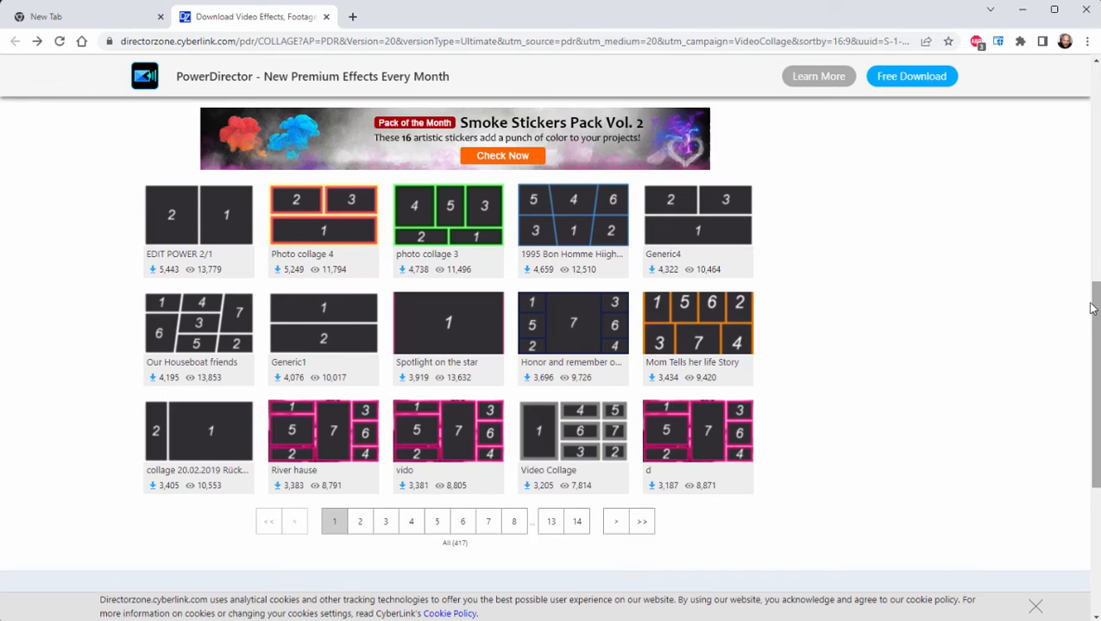
left_click_drag(1096, 309, 1075, 312)
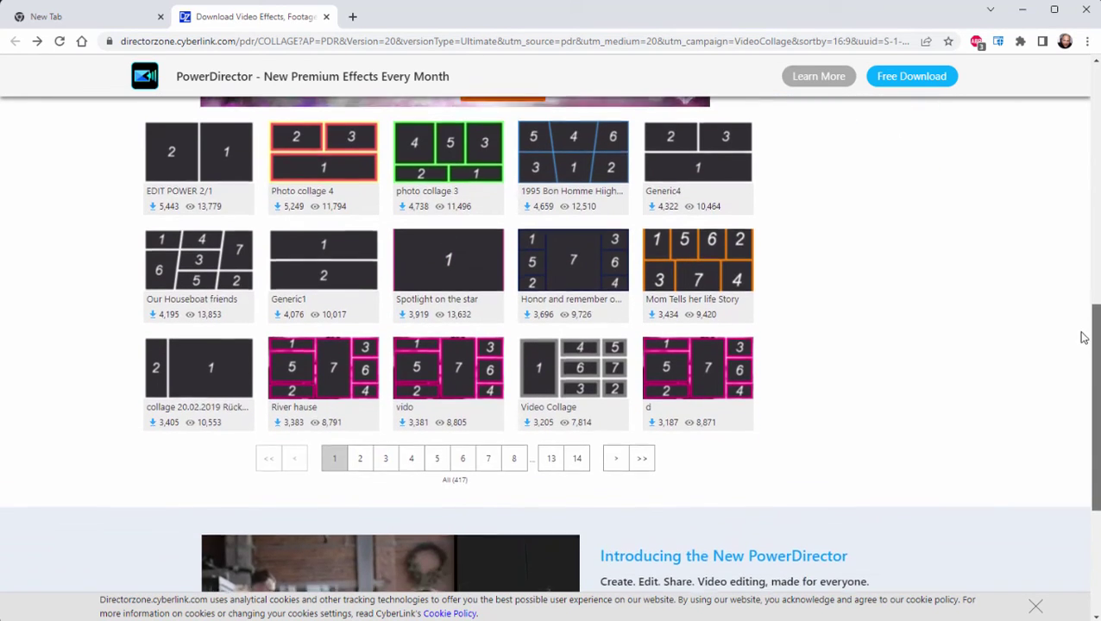
left_click_drag(1075, 312, 1077, 336)
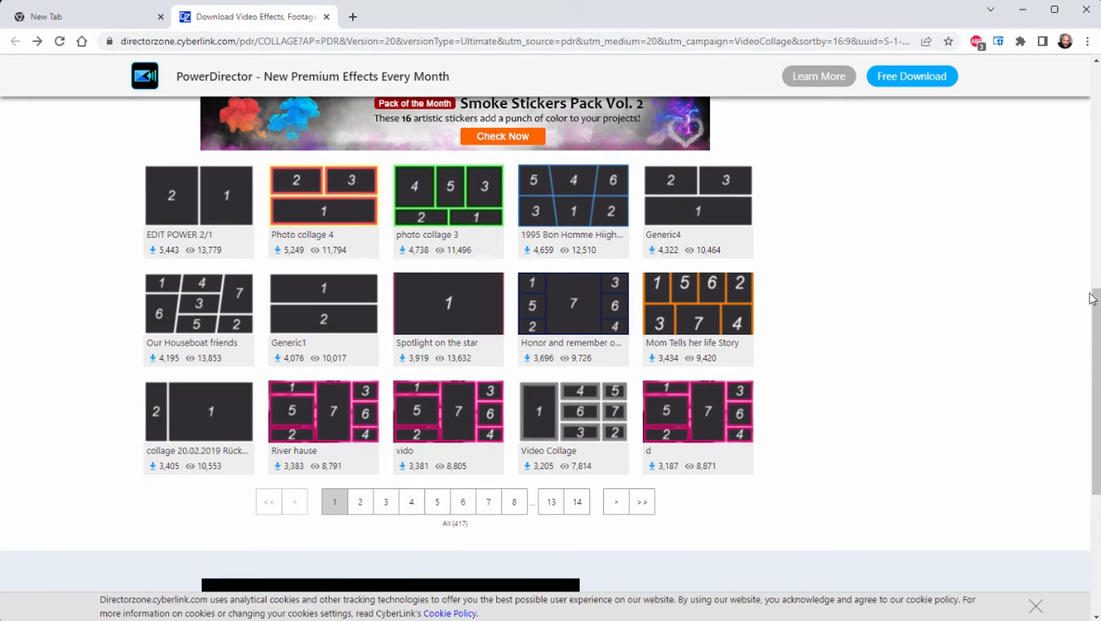
mouse_move(1095, 306)
left_mouse_down()
mouse_move(1058, 250)
mouse_move(1057, 142)
mouse_move(1028, 288)
mouse_move(1026, 273)
left_mouse_up()
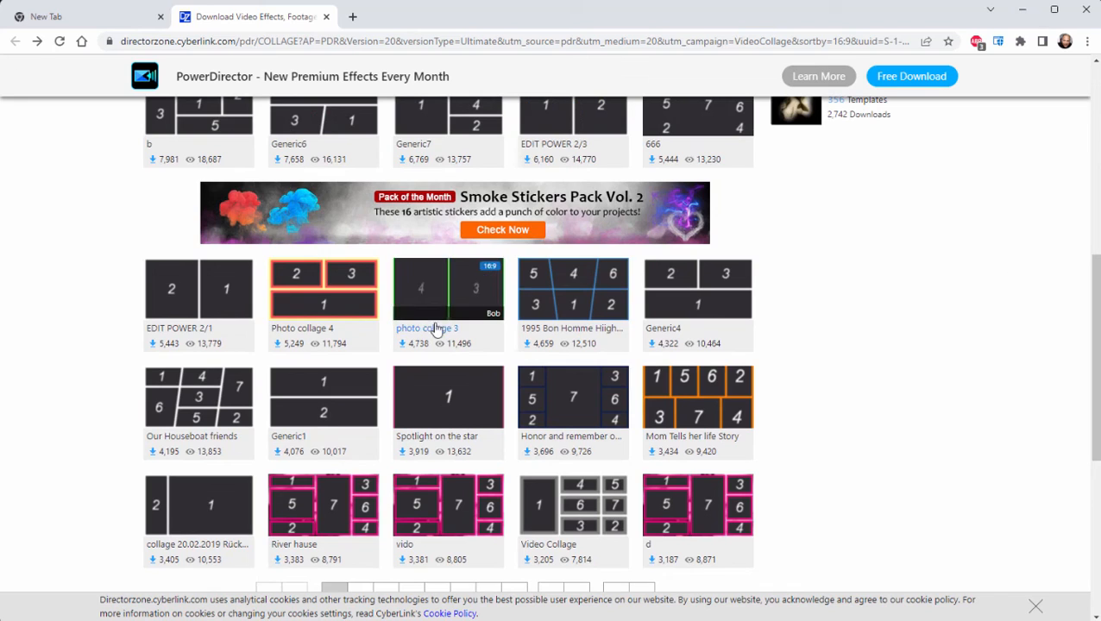